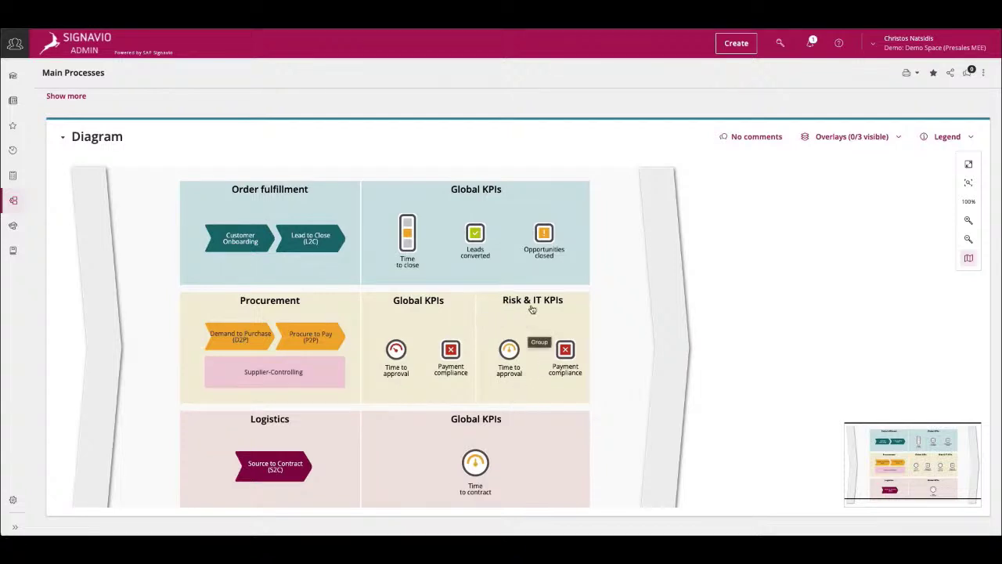
Review the Time to approval details under Procurement for both the Global KPIs and the Risk & IT KPIs
{"action": "left_click", "coordinate": [399, 352]}
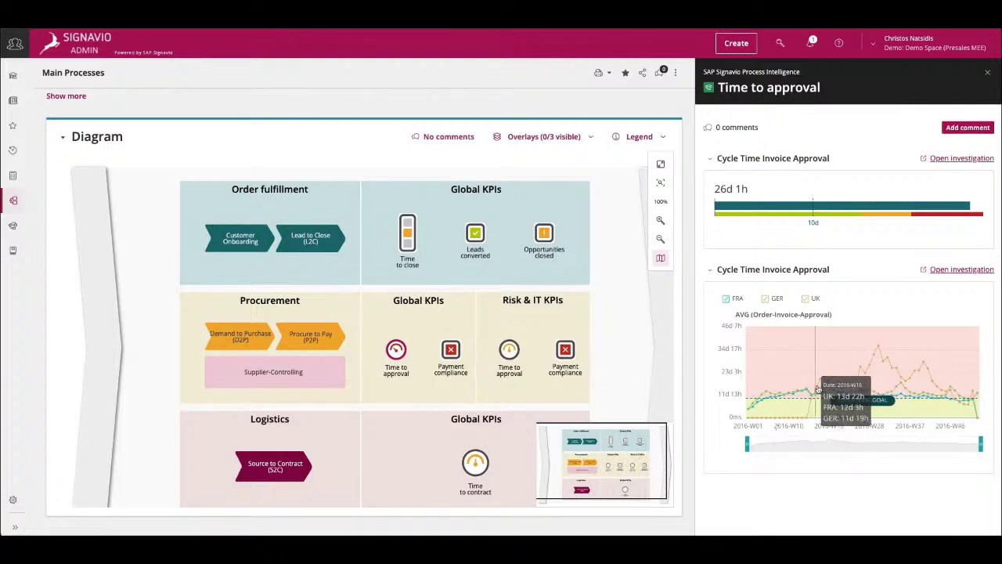
{"action": "mouse_move", "coordinate": [872, 366]}
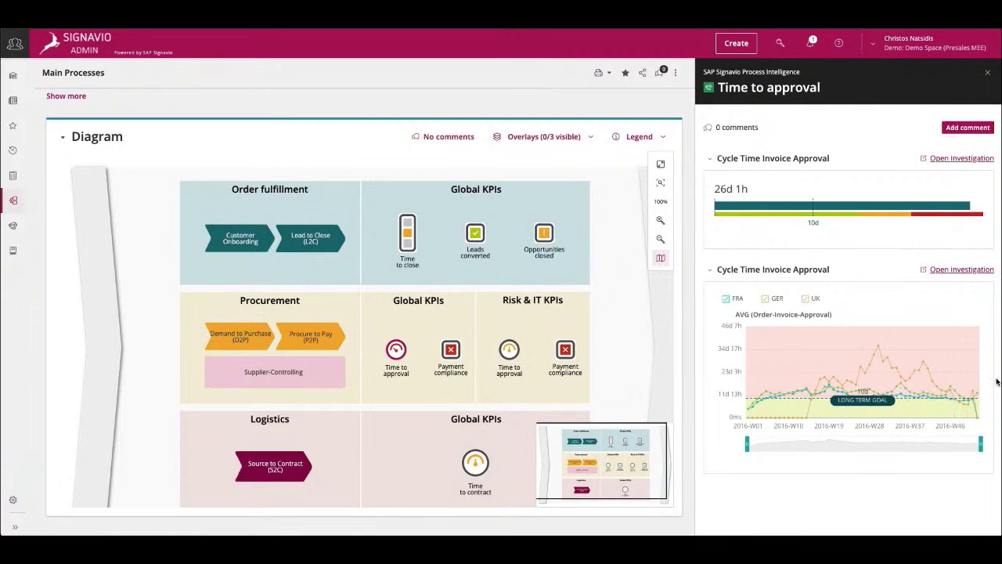
{"action": "left_click", "coordinate": [509, 354]}
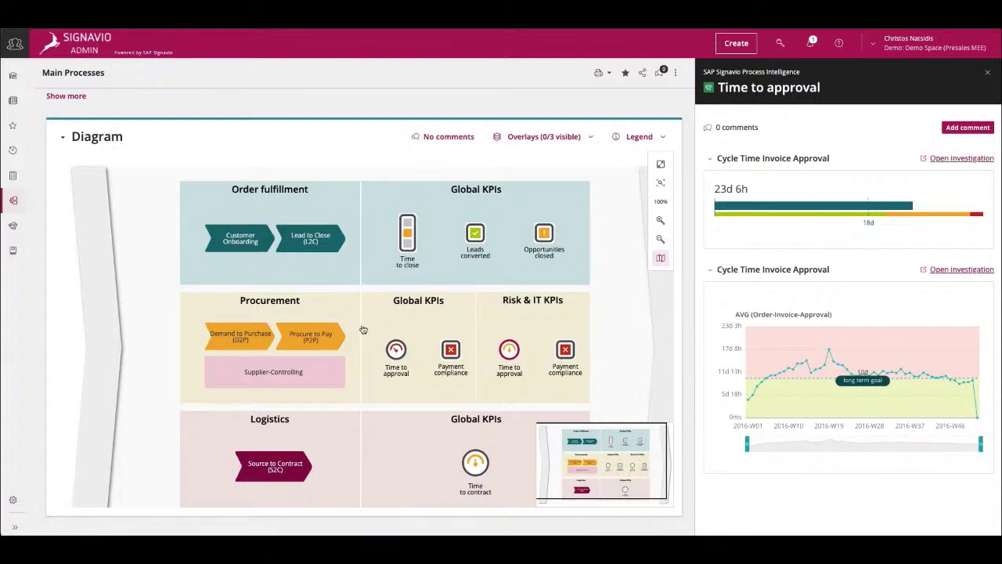
Open the Business Processes Procurement diagram page linked to the Procure to Pay (P2P) process
{"action": "left_click", "coordinate": [324, 342]}
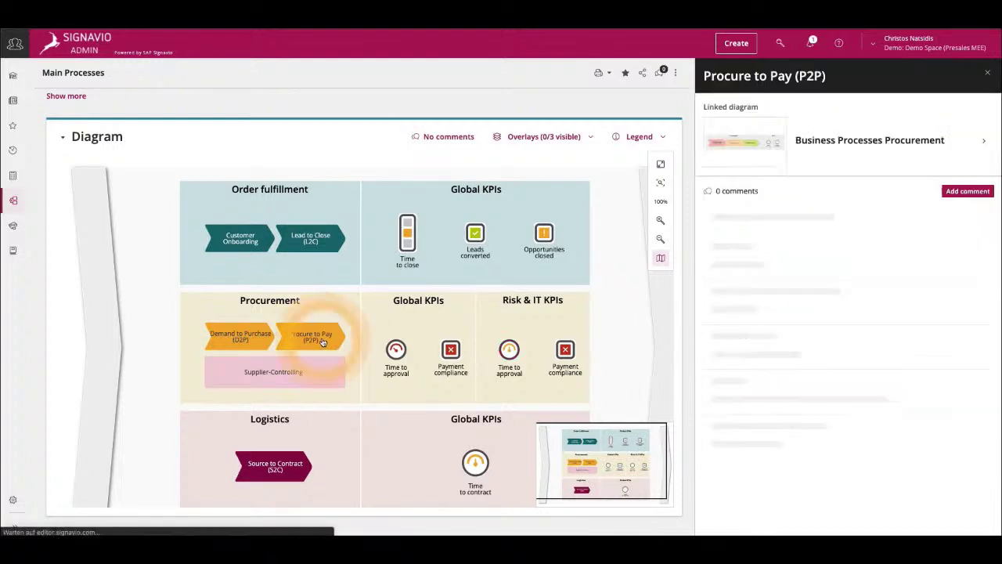
{"action": "left_click", "coordinate": [728, 136]}
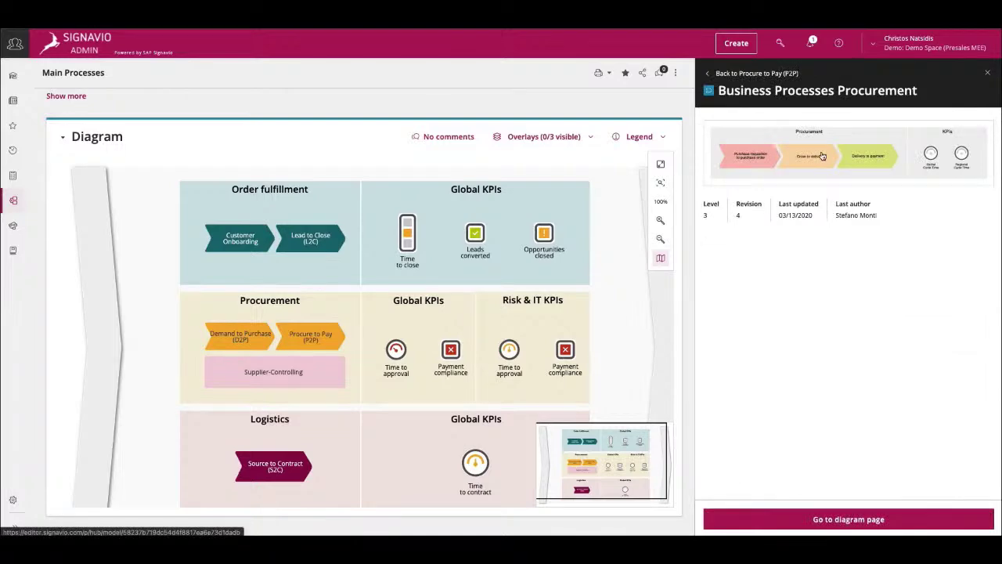
{"action": "left_click", "coordinate": [873, 143]}
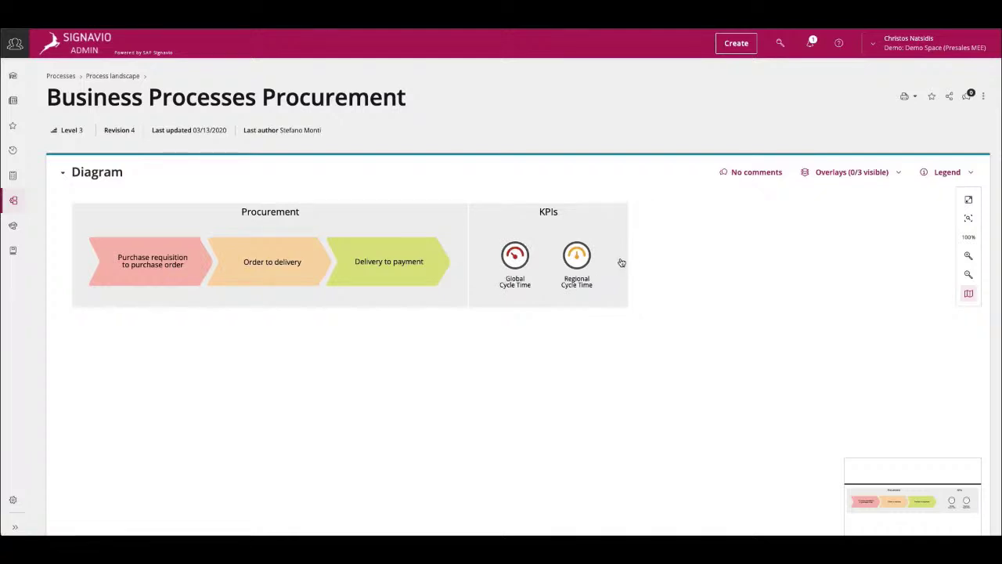
Open the Procure to Pay (Global) diagram page linked to the Purchase requisition to purchase order process
{"action": "left_click", "coordinate": [154, 272]}
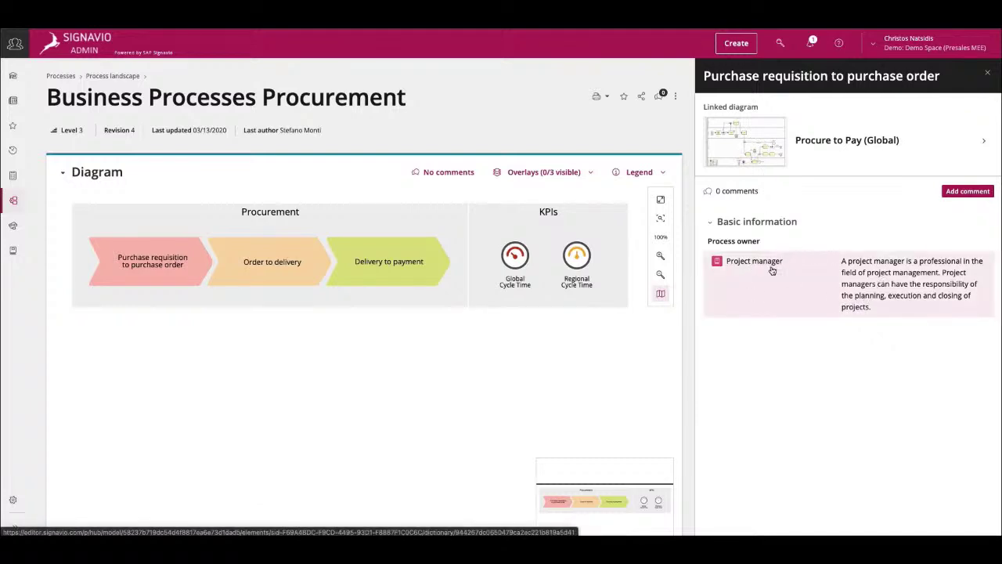
{"action": "left_click", "coordinate": [766, 158]}
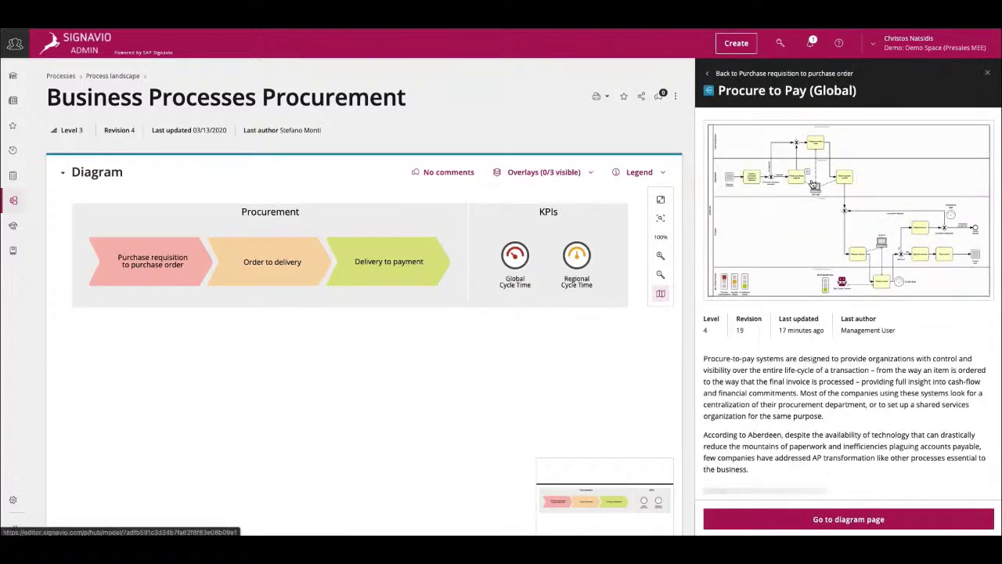
{"action": "left_click", "coordinate": [812, 183]}
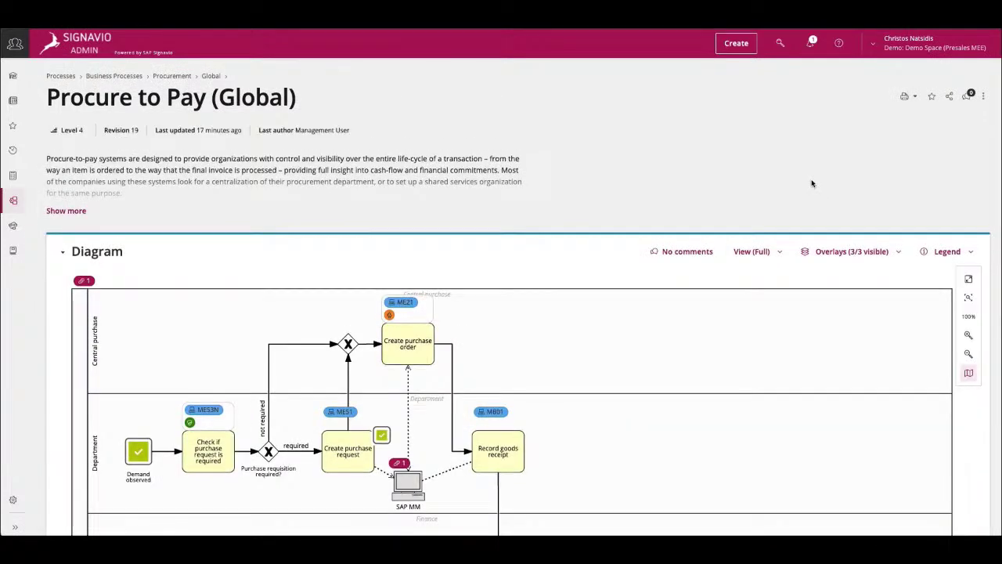
Fit the whole Procure to Pay (Global) diagram into view and hide the mini map
{"action": "scroll", "coordinate": [811, 183], "scroll_direction": "down", "scroll_amount": 2}
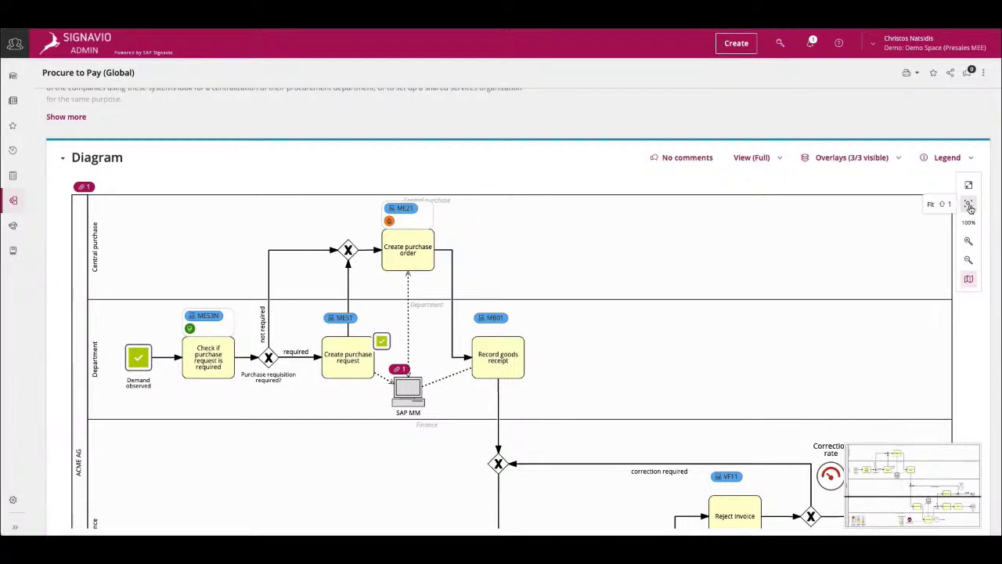
{"action": "left_click", "coordinate": [969, 206]}
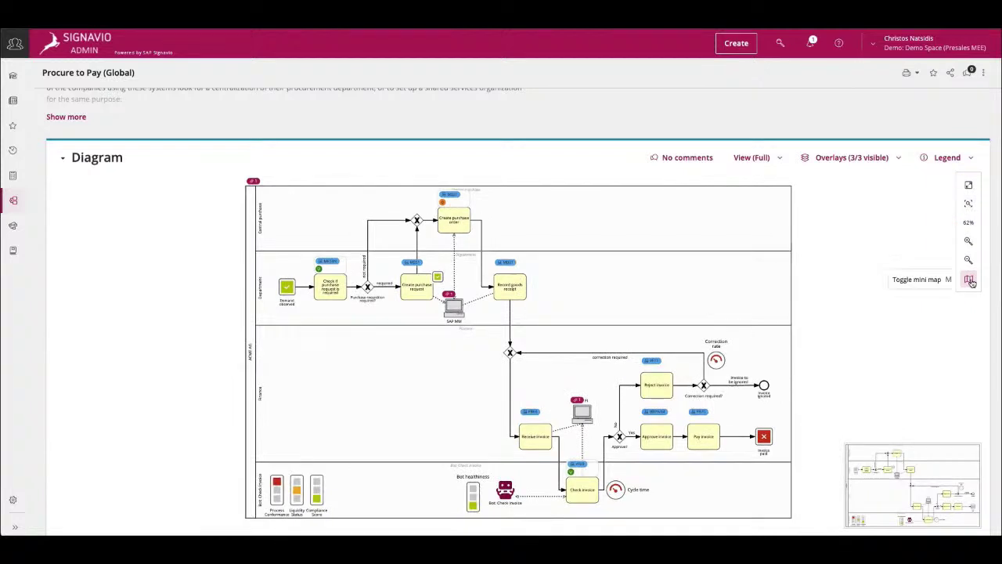
{"action": "left_click", "coordinate": [970, 280]}
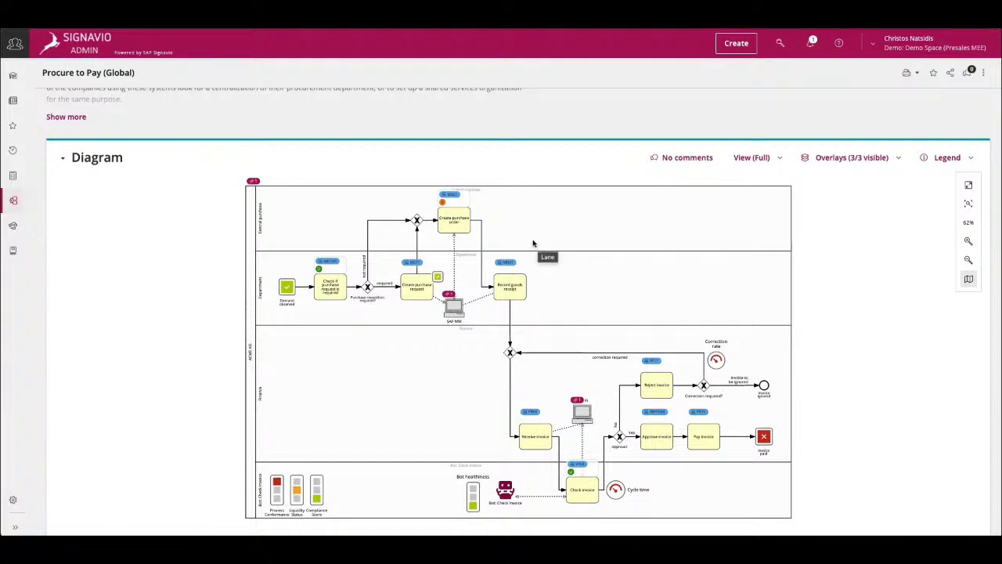
Review the Create purchase order task's description, roles, ERP objects, performance indicators and risks, and close its details
{"action": "left_click", "coordinate": [455, 221]}
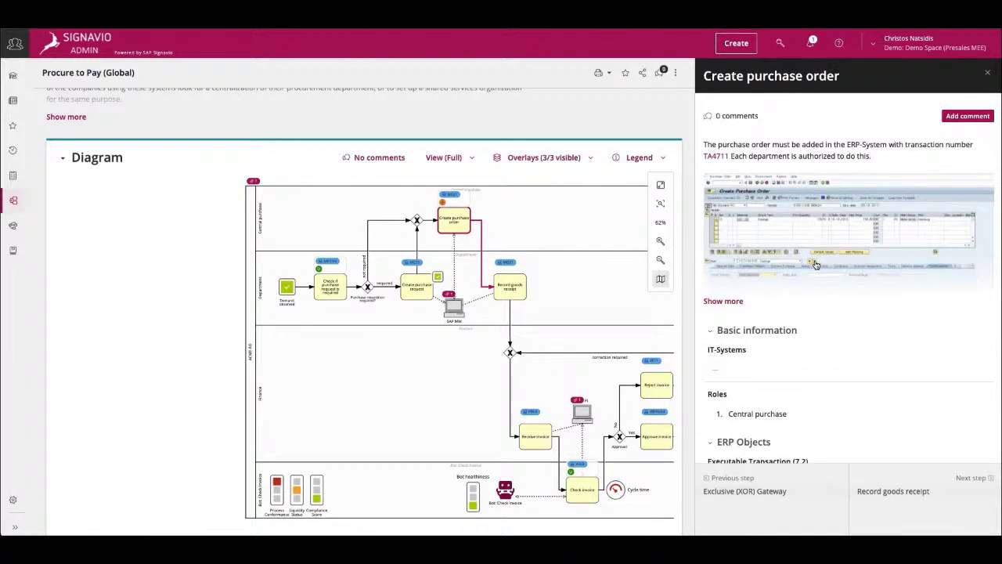
{"action": "scroll", "coordinate": [814, 265], "scroll_direction": "down", "scroll_amount": 3}
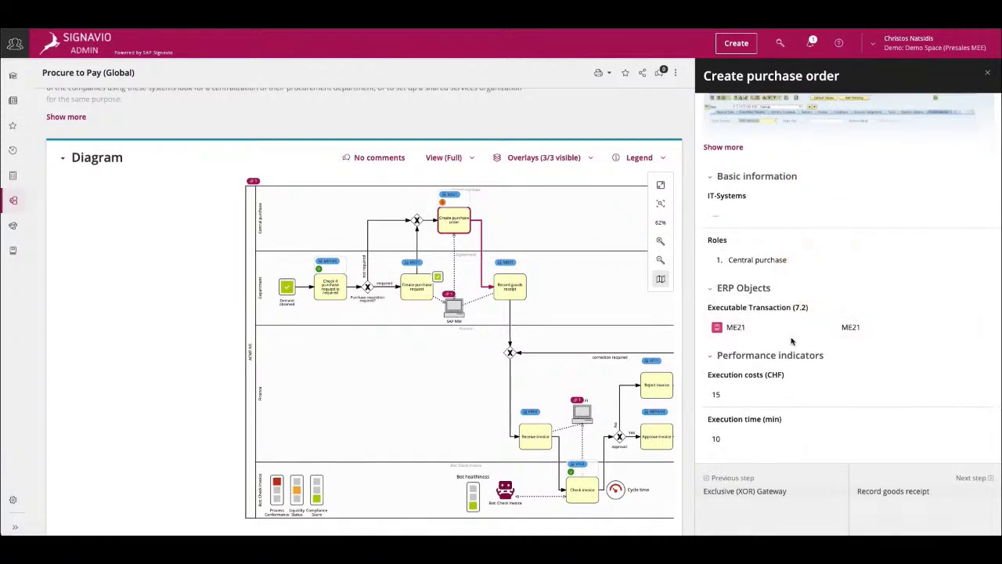
{"action": "scroll", "coordinate": [790, 340], "scroll_direction": "down", "scroll_amount": 2}
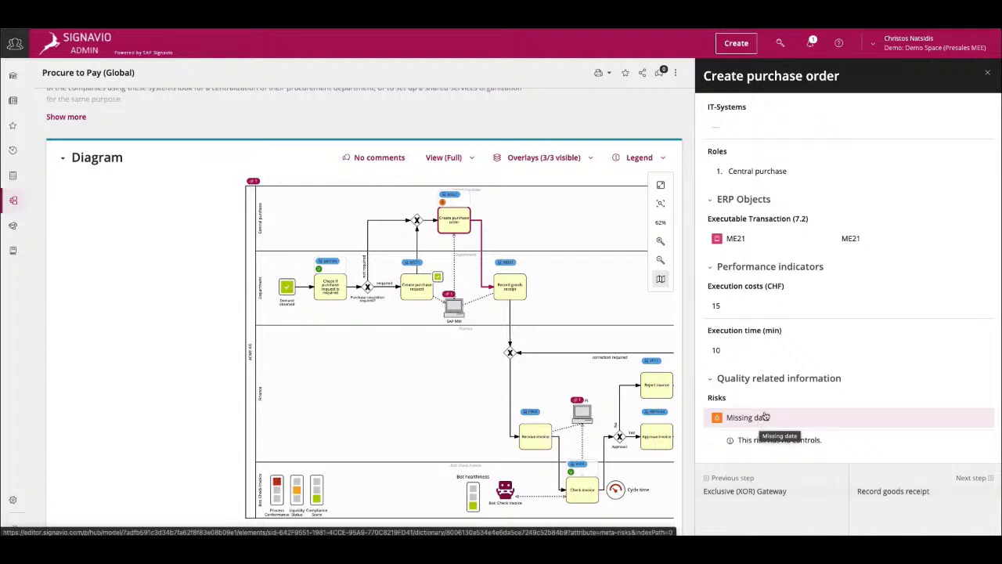
{"action": "left_click", "coordinate": [987, 72]}
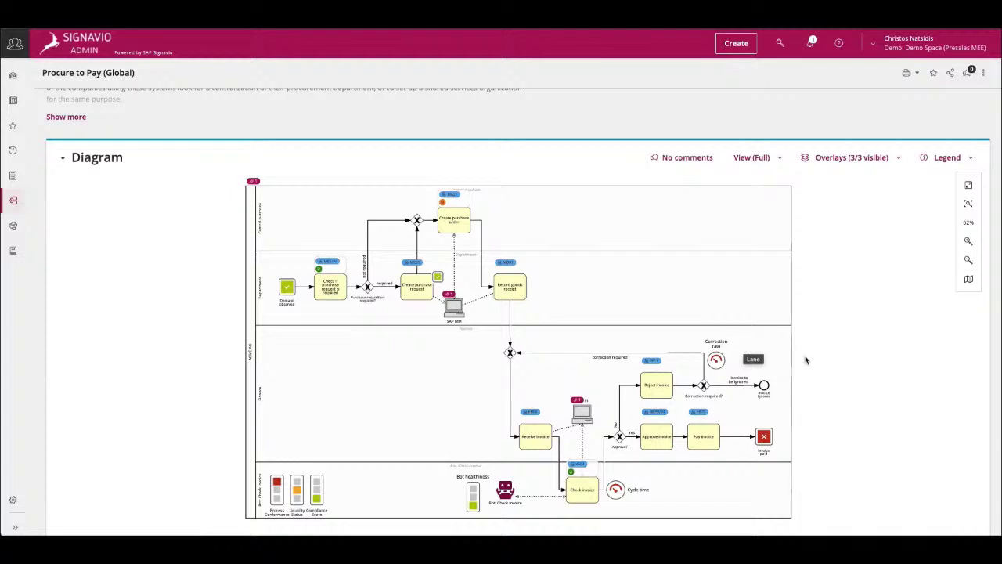
Open the diagram page of the Procure to Pay (Local) variant referenced under Variants and Governance Level
{"action": "scroll", "coordinate": [826, 364], "scroll_direction": "down", "scroll_amount": 3}
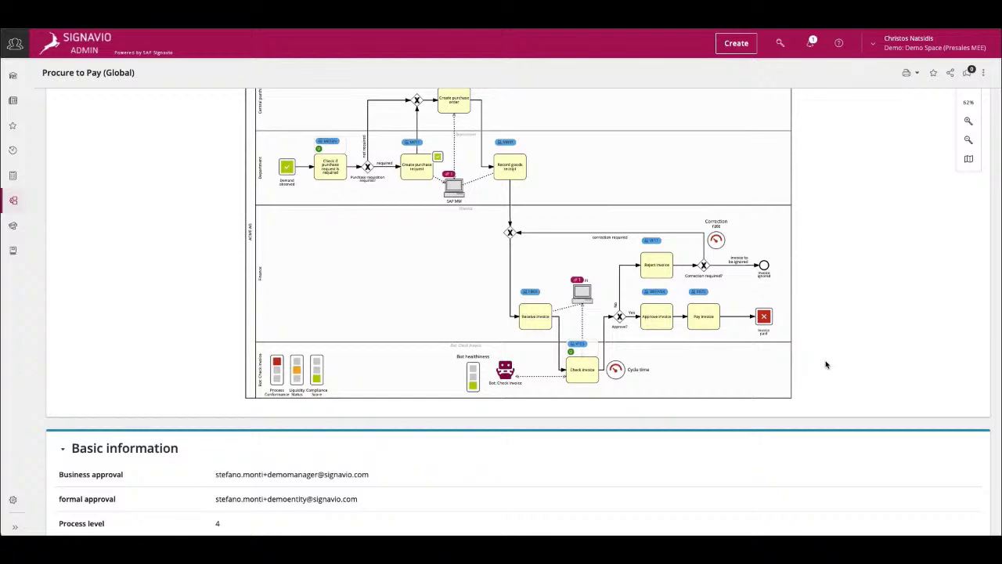
{"action": "scroll", "coordinate": [826, 364], "scroll_direction": "down", "scroll_amount": 8}
{"action": "scroll", "coordinate": [825, 364], "scroll_direction": "down", "scroll_amount": 4}
{"action": "scroll", "coordinate": [826, 364], "scroll_direction": "down", "scroll_amount": 1}
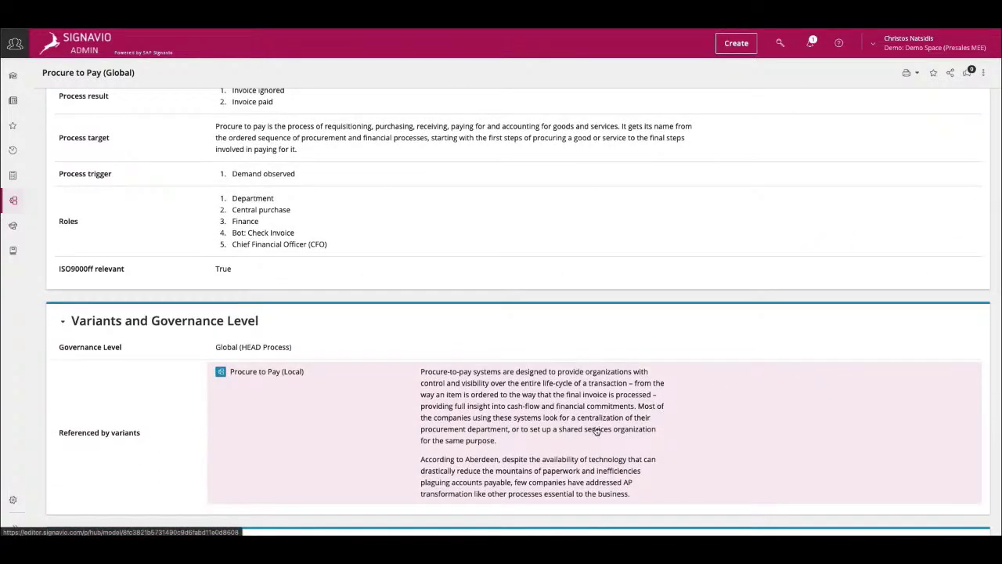
{"action": "left_click", "coordinate": [287, 397]}
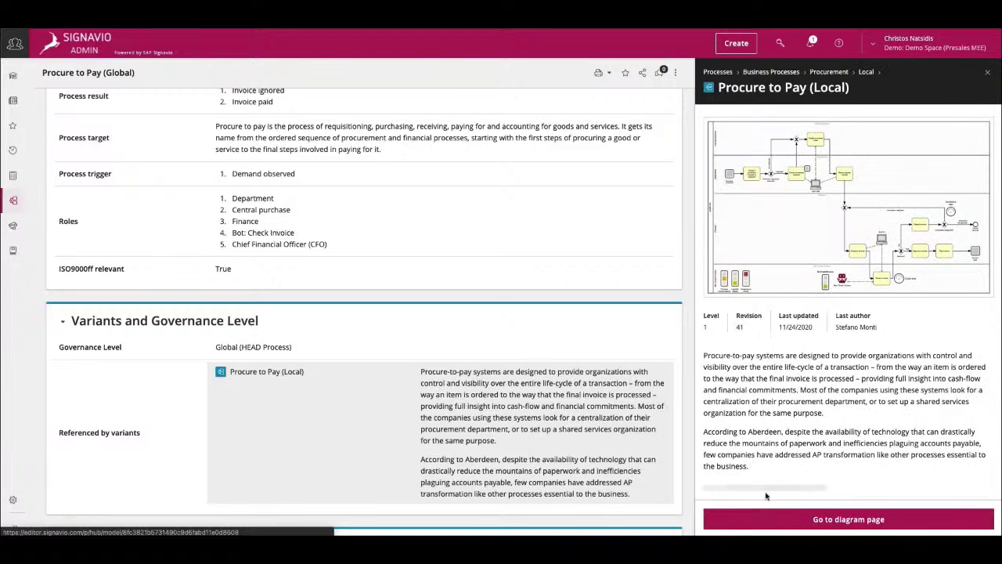
{"action": "left_click", "coordinate": [798, 518]}
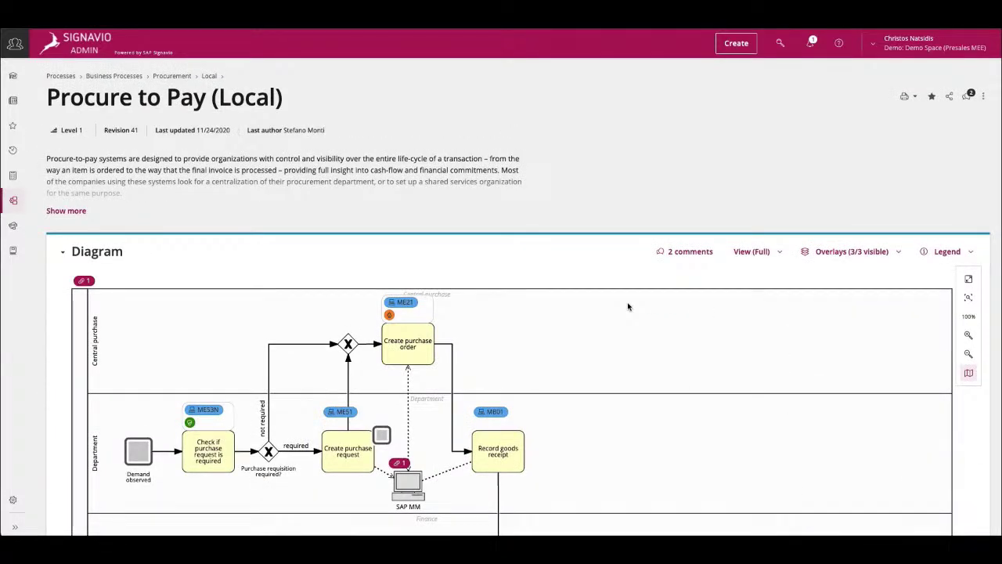
Fit the whole Procure to Pay (Local) diagram into view
{"action": "left_click", "coordinate": [969, 300]}
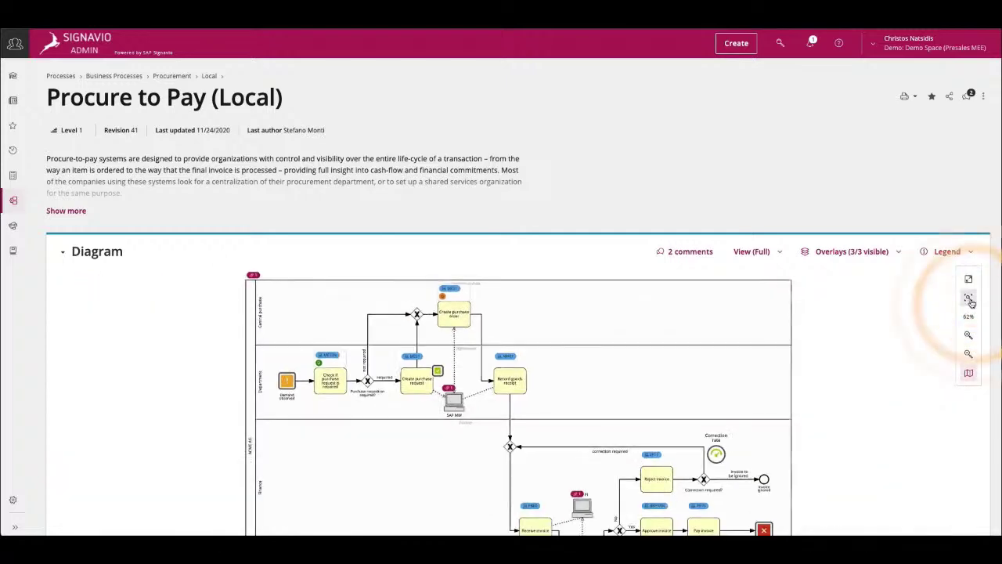
{"action": "scroll", "coordinate": [888, 374], "scroll_direction": "down", "scroll_amount": 2}
{"action": "scroll", "coordinate": [888, 374], "scroll_direction": "down", "scroll_amount": 1}
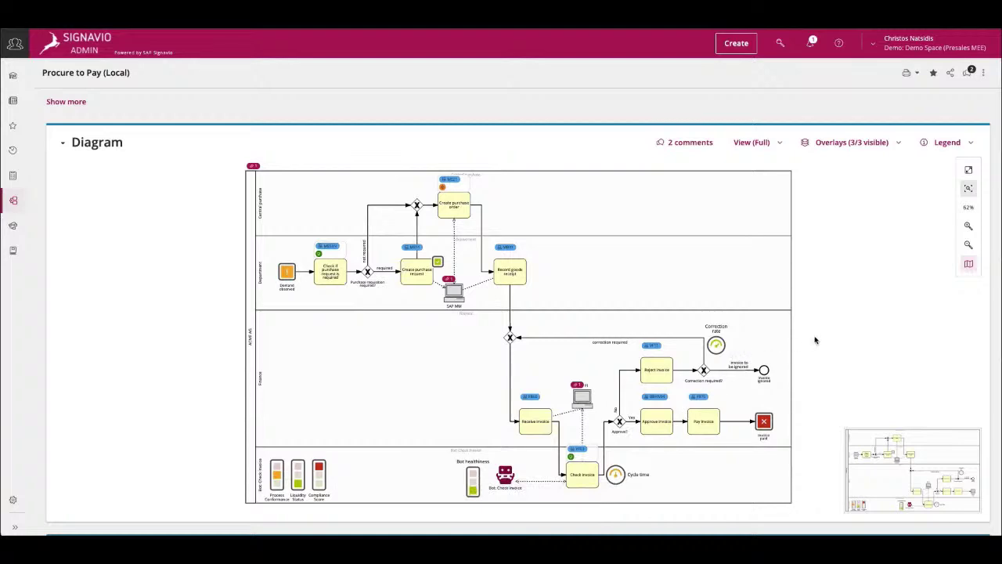
Examine the Procure to Pay (Local) dashboard's invoice amounts, approval times, cycle-time charts and cases by service center
{"action": "scroll", "coordinate": [815, 339], "scroll_direction": "down", "scroll_amount": 5}
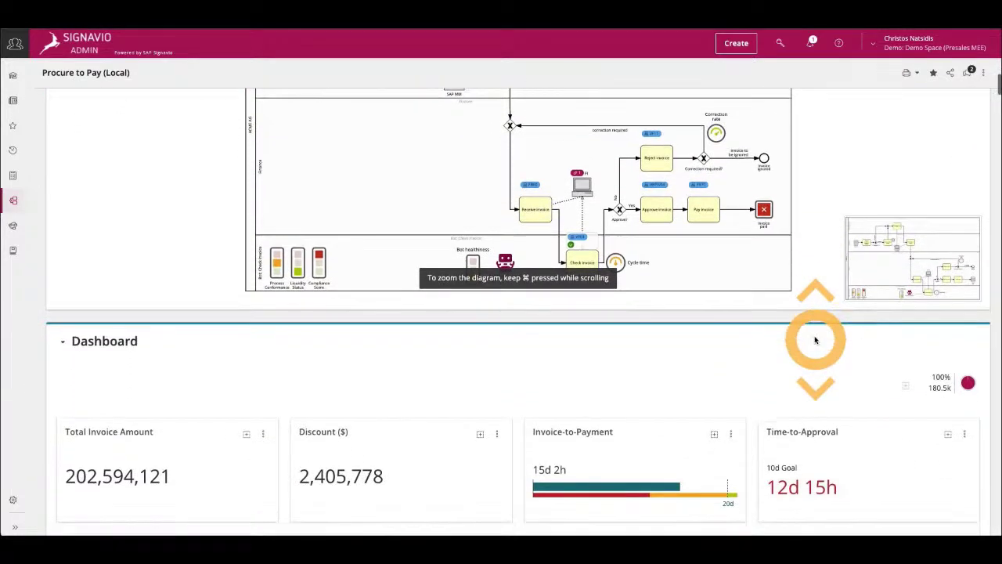
{"action": "scroll", "coordinate": [815, 340], "scroll_direction": "down", "scroll_amount": 3}
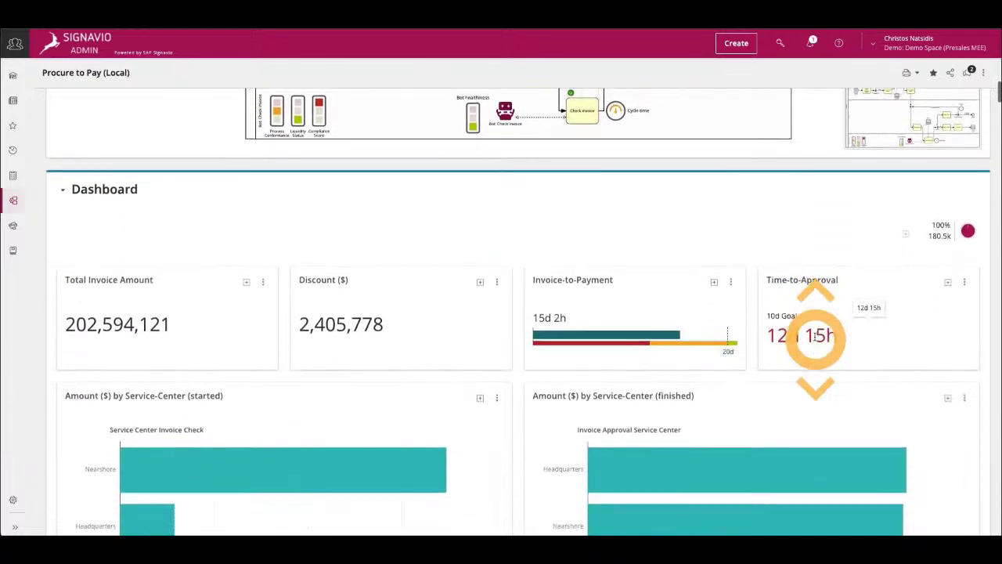
{"action": "scroll", "coordinate": [815, 340], "scroll_direction": "down", "scroll_amount": 1}
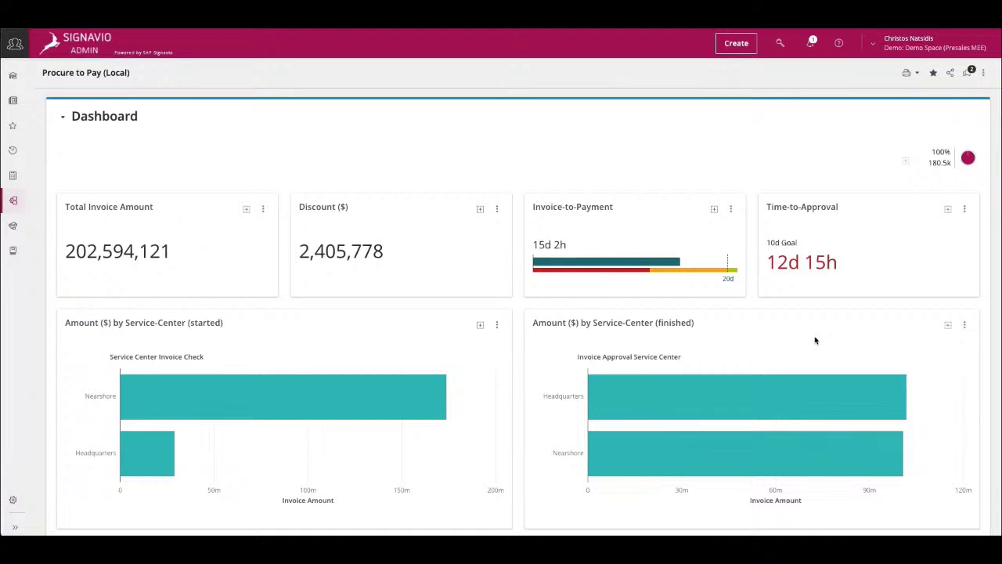
{"action": "scroll", "coordinate": [815, 340], "scroll_direction": "down", "scroll_amount": 4}
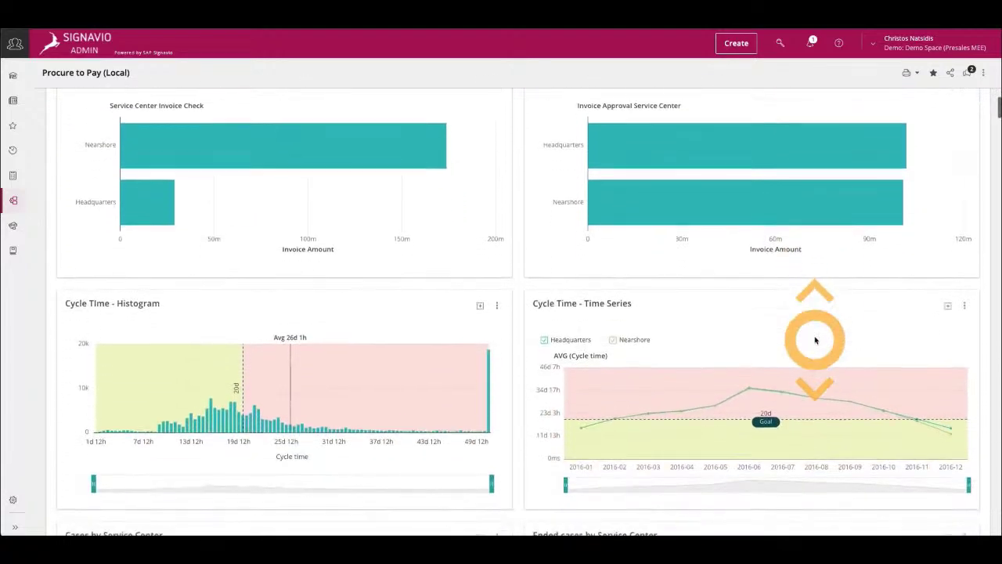
{"action": "scroll", "coordinate": [815, 340], "scroll_direction": "down", "scroll_amount": 1}
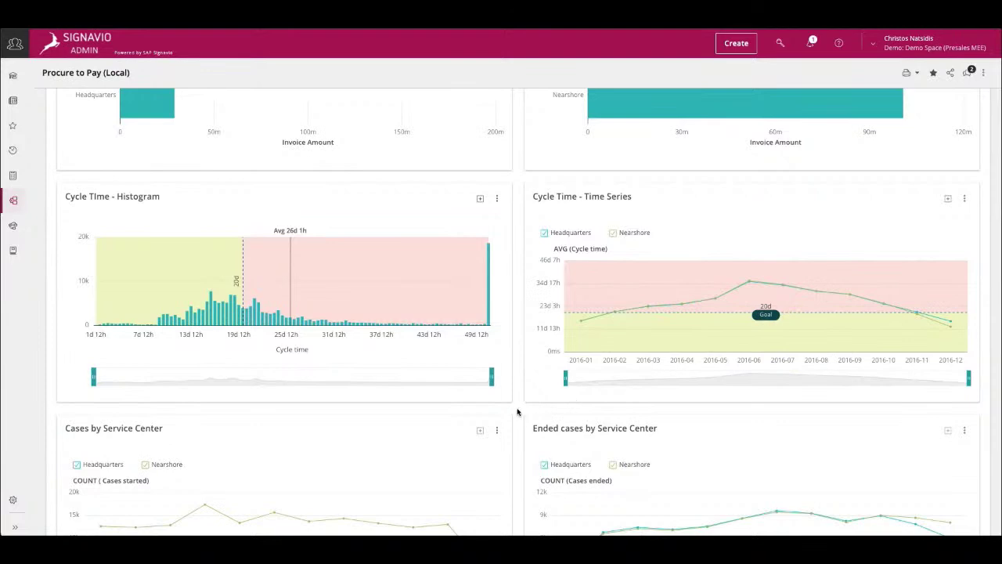
{"action": "scroll", "coordinate": [516, 412], "scroll_direction": "down", "scroll_amount": 5}
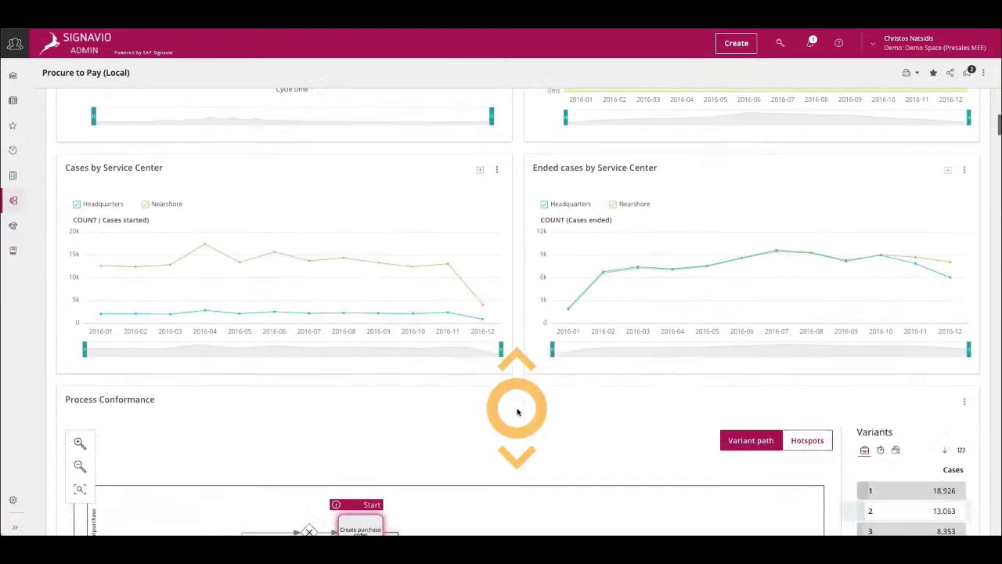
Examine the variant path and deviations in the dashboard's Process Conformance diagram
{"action": "scroll", "coordinate": [517, 411], "scroll_direction": "down", "scroll_amount": 4}
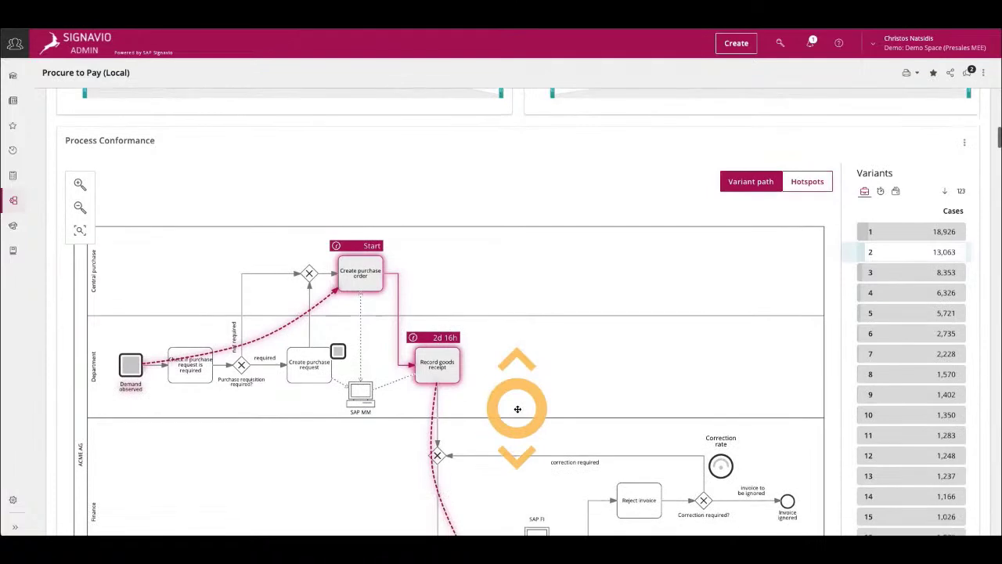
{"action": "scroll", "coordinate": [516, 409], "scroll_direction": "down", "scroll_amount": 2}
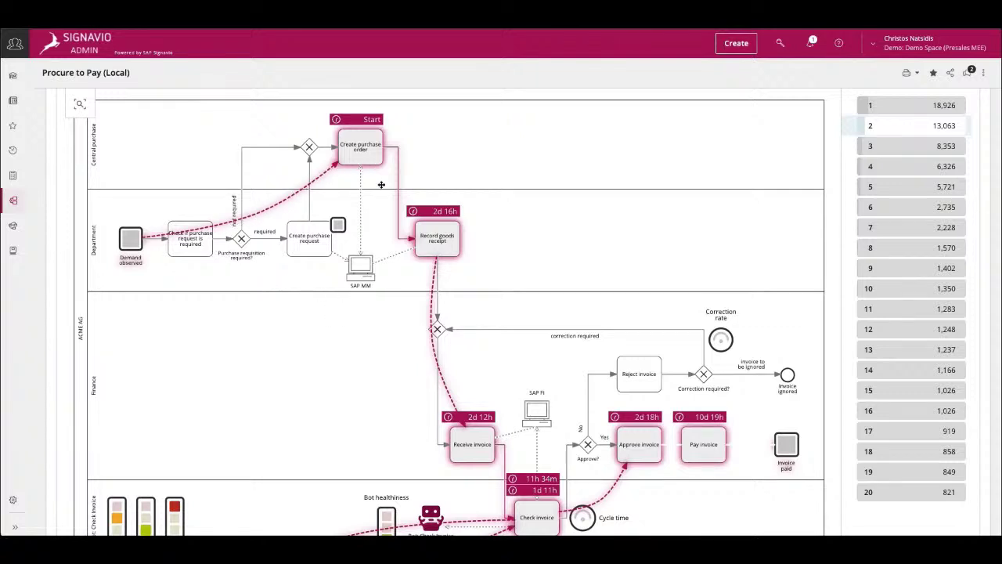
{"action": "scroll", "coordinate": [483, 324], "scroll_direction": "down", "scroll_amount": 2}
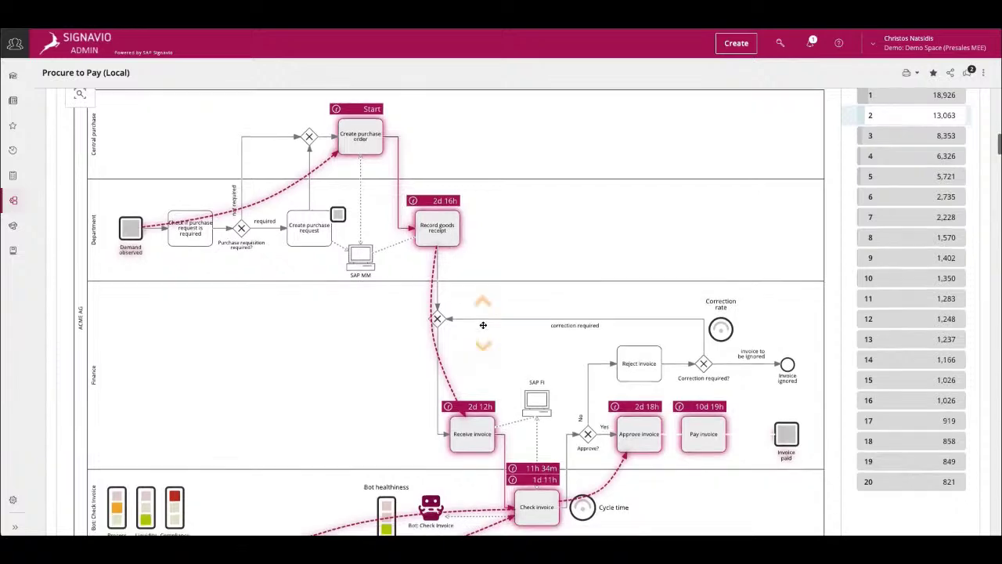
{"action": "scroll", "coordinate": [483, 324], "scroll_direction": "down", "scroll_amount": 1}
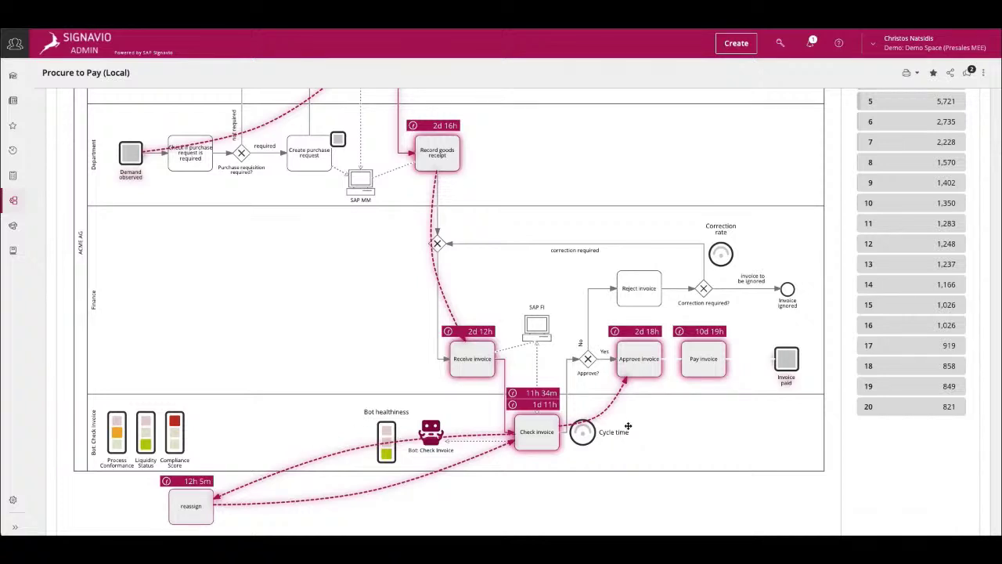
Examine the case, purchase request and invoice KPIs below the Process Conformance diagram
{"action": "scroll", "coordinate": [628, 426], "scroll_direction": "down", "scroll_amount": 5}
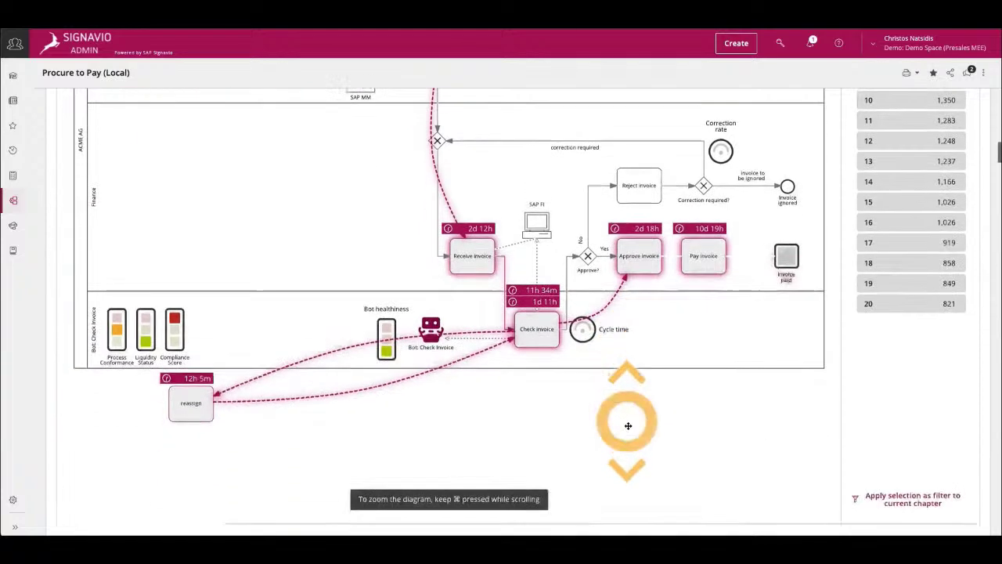
{"action": "scroll", "coordinate": [628, 427], "scroll_direction": "down", "scroll_amount": 1}
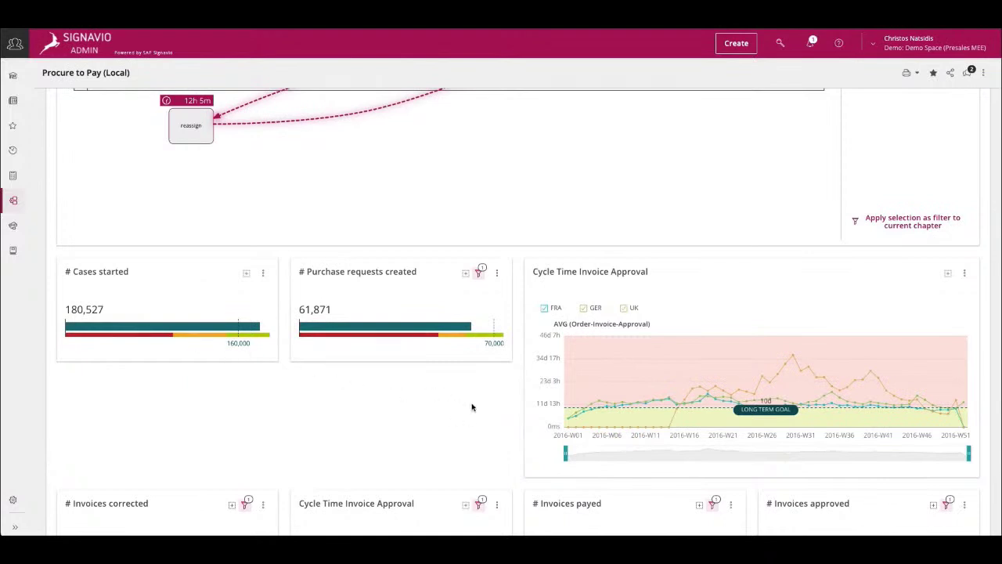
{"action": "scroll", "coordinate": [472, 406], "scroll_direction": "down", "scroll_amount": 3}
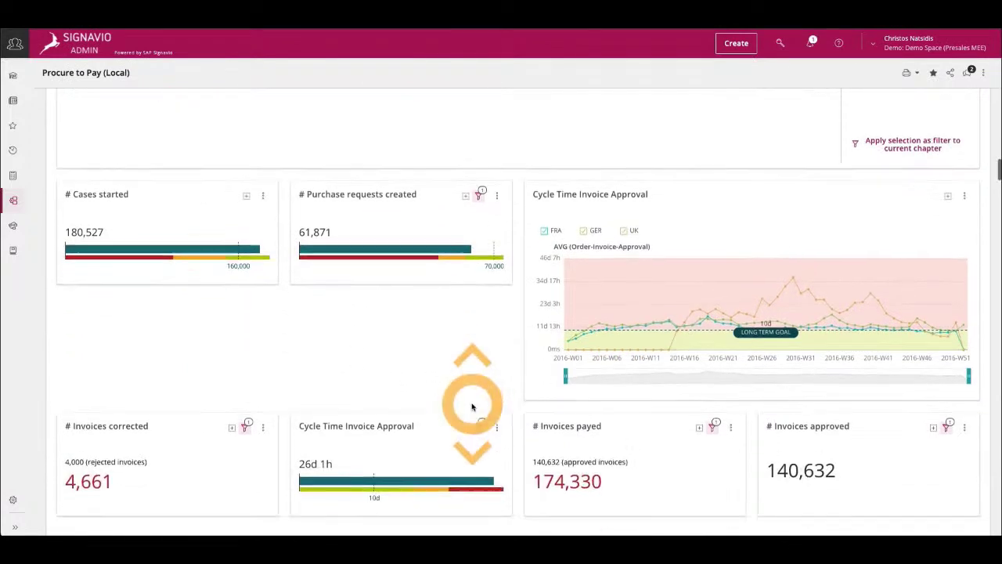
Examine the Explorer chapter's Process Discovery diagram in overview and highlight the connections of the change purchase order activity
{"action": "scroll", "coordinate": [472, 406], "scroll_direction": "down", "scroll_amount": 3}
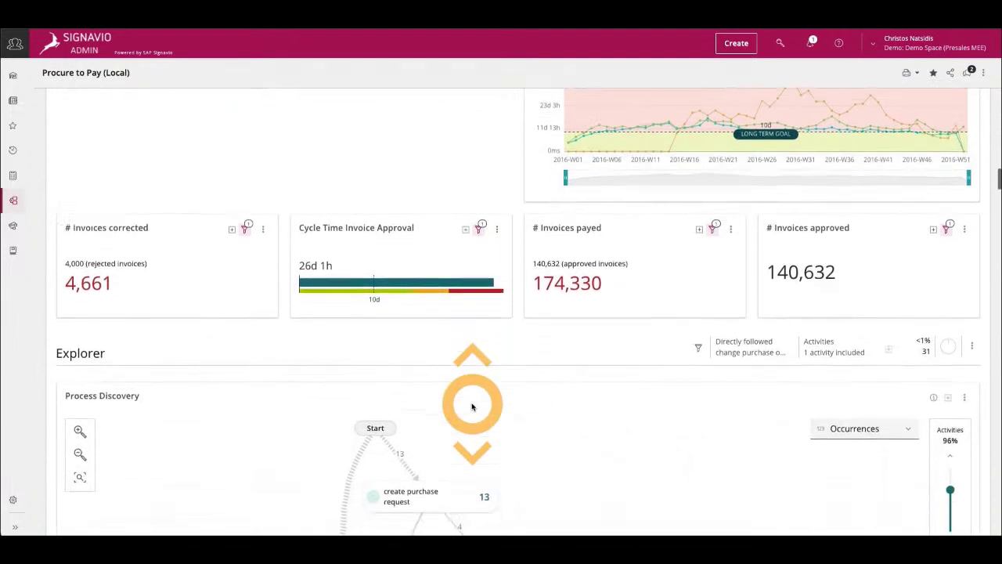
{"action": "scroll", "coordinate": [472, 406], "scroll_direction": "down", "scroll_amount": 2}
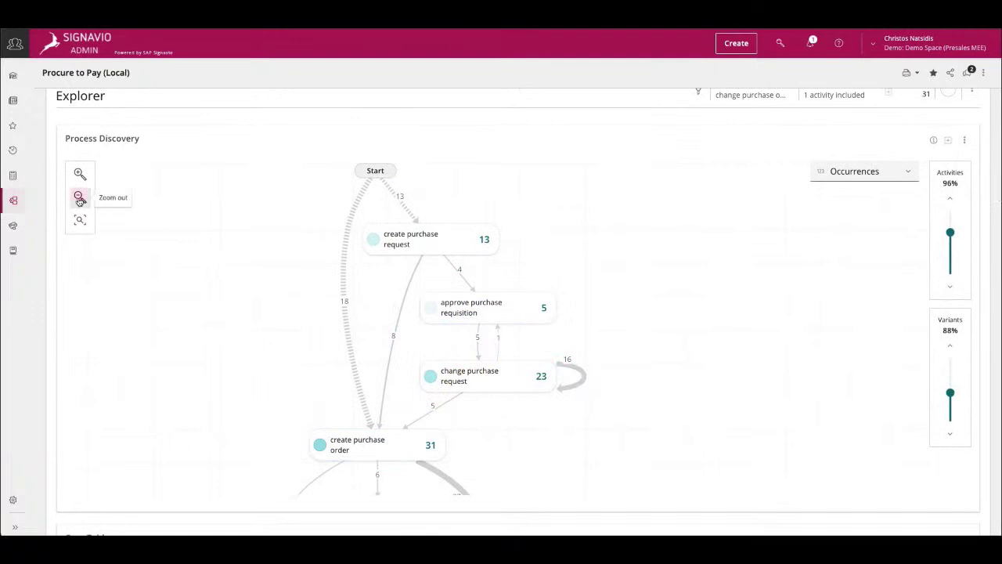
{"action": "left_click", "coordinate": [80, 196]}
{"action": "left_click_drag", "start_coordinate": [185, 320], "coordinate": [384, 284]}
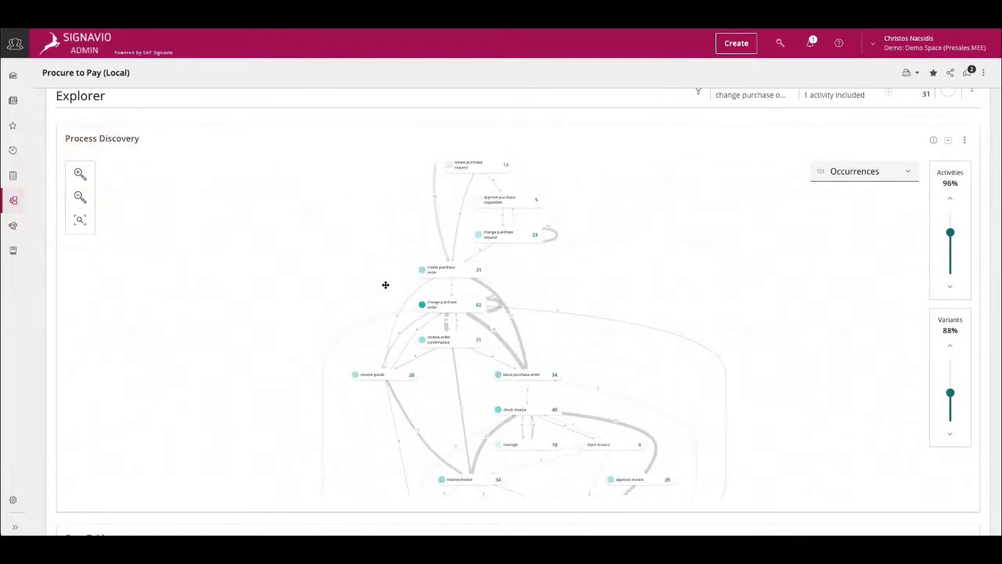
{"action": "left_click", "coordinate": [460, 312]}
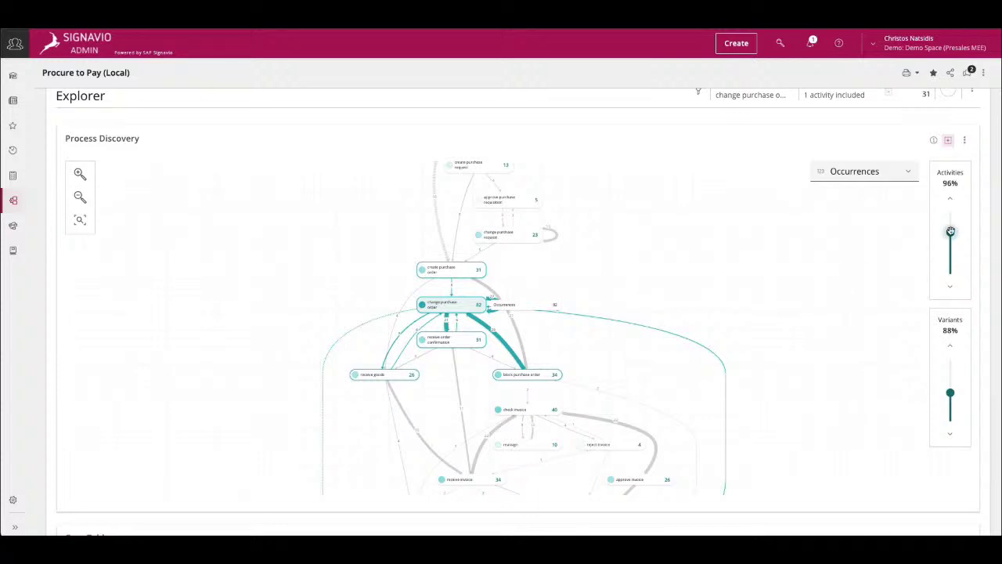
Examine the case tables, Process Conformance diagrams and country bar chart down to the Process Variants diagram in the Discovery chapter
{"action": "scroll", "coordinate": [835, 349], "scroll_direction": "down", "scroll_amount": 8}
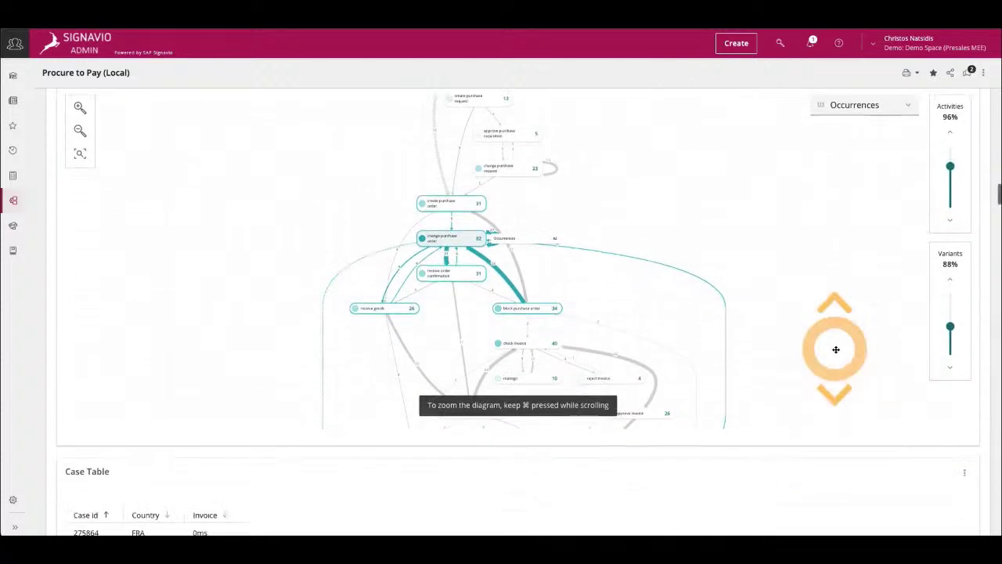
{"action": "scroll", "coordinate": [835, 352], "scroll_direction": "down", "scroll_amount": 6}
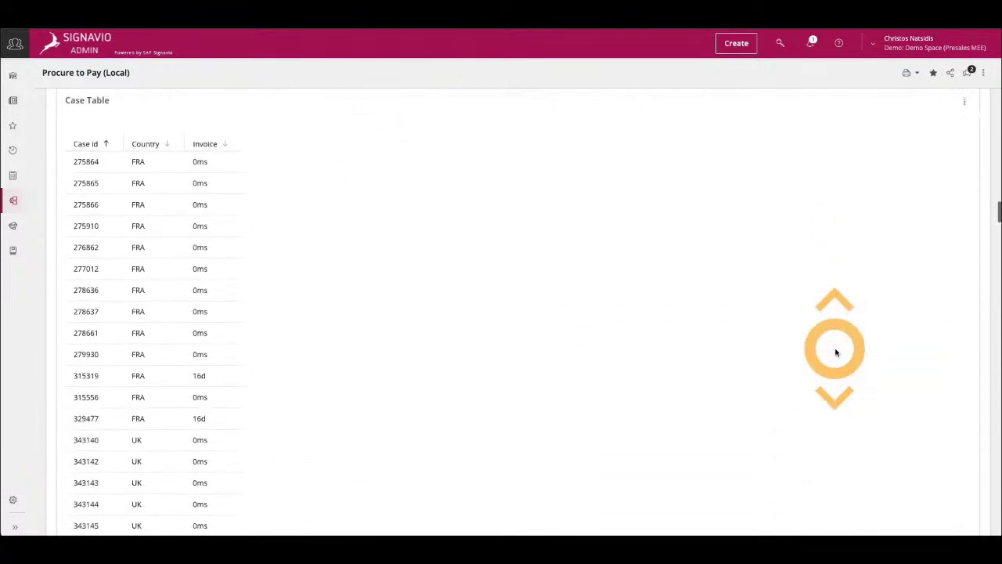
{"action": "scroll", "coordinate": [836, 352], "scroll_direction": "down", "scroll_amount": 6}
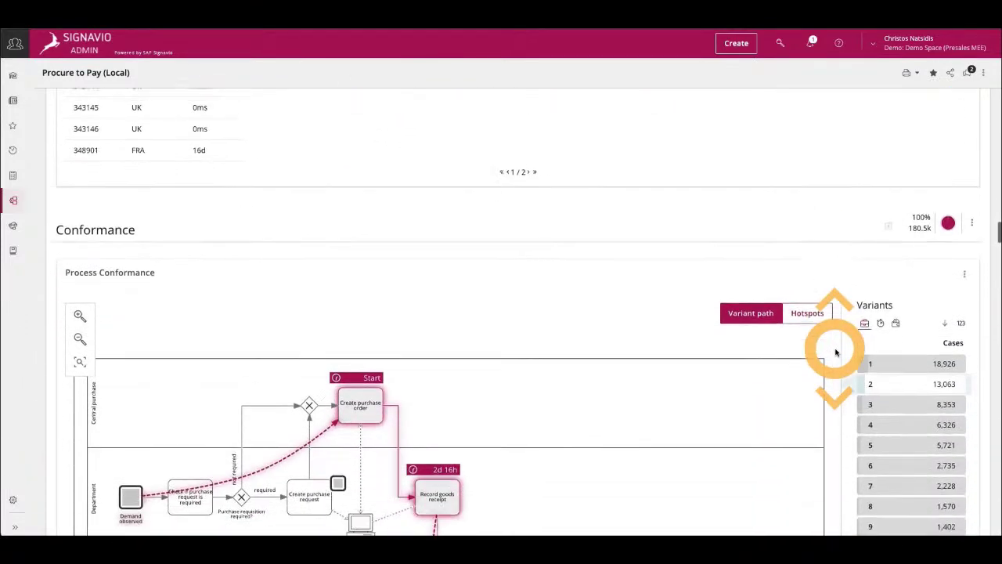
{"action": "scroll", "coordinate": [835, 352], "scroll_direction": "down", "scroll_amount": 6}
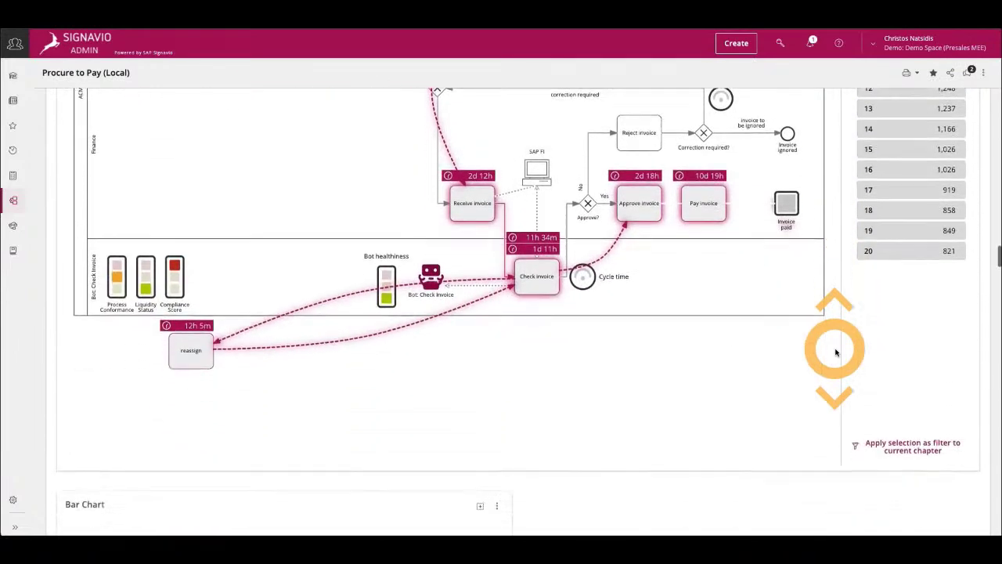
{"action": "scroll", "coordinate": [836, 352], "scroll_direction": "down", "scroll_amount": 6}
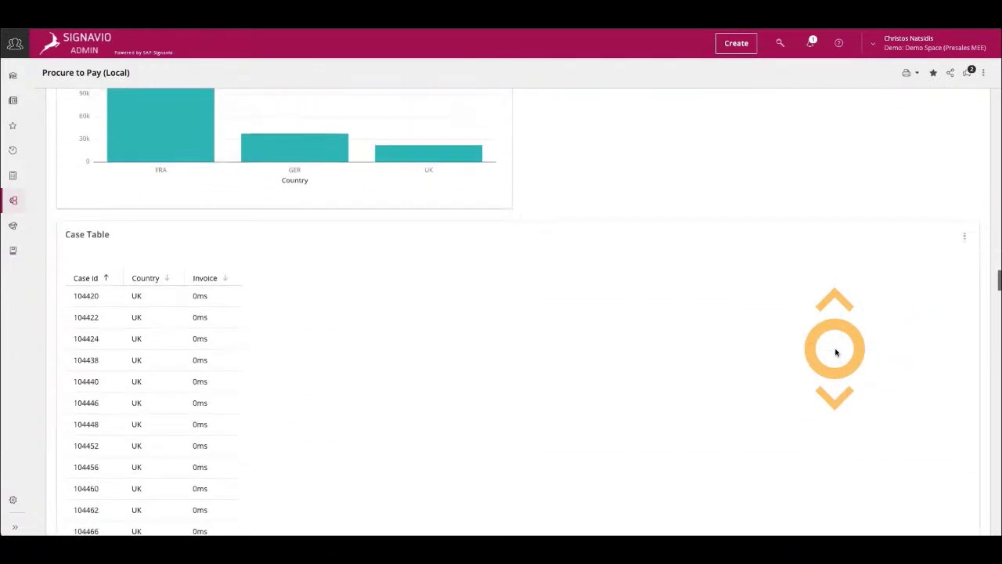
{"action": "scroll", "coordinate": [835, 353], "scroll_direction": "down", "scroll_amount": 6}
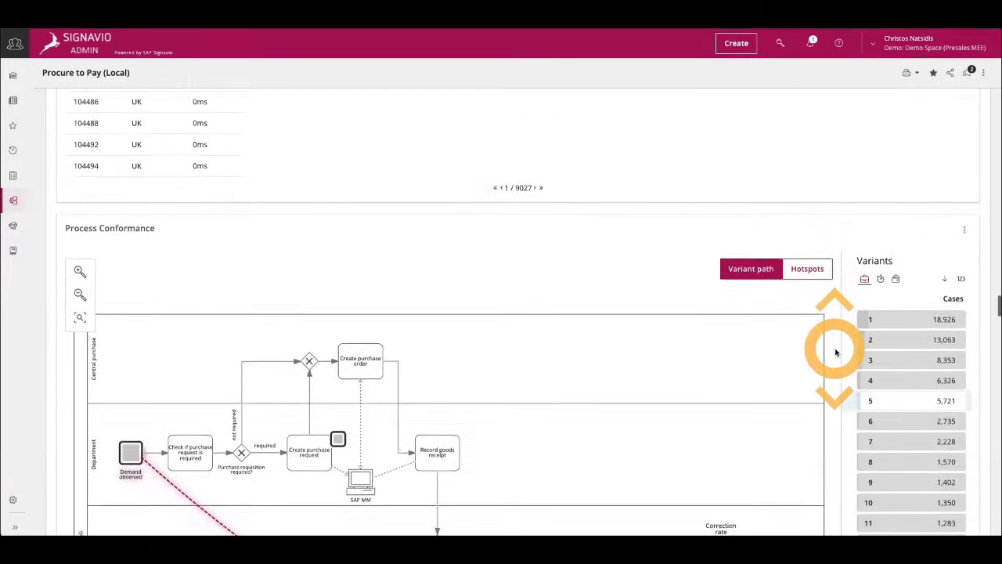
{"action": "scroll", "coordinate": [835, 352], "scroll_direction": "down", "scroll_amount": 6}
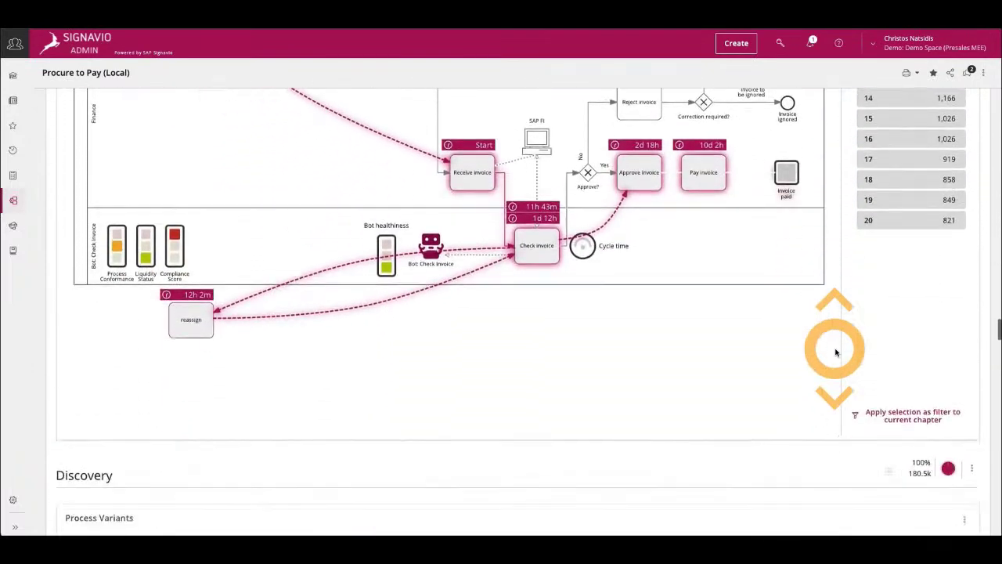
{"action": "scroll", "coordinate": [836, 353], "scroll_direction": "down", "scroll_amount": 1}
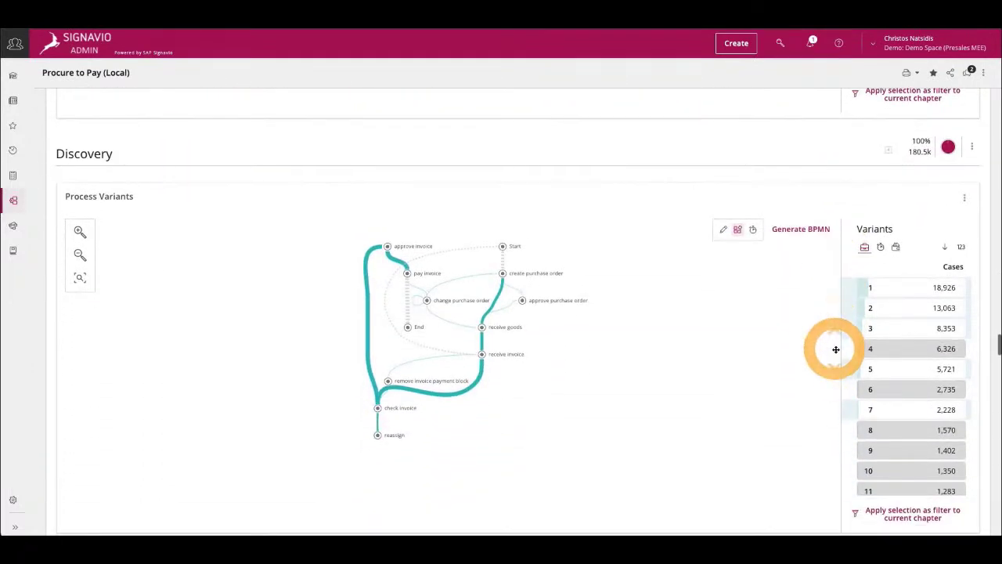
{"action": "middle_click", "coordinate": [835, 350]}
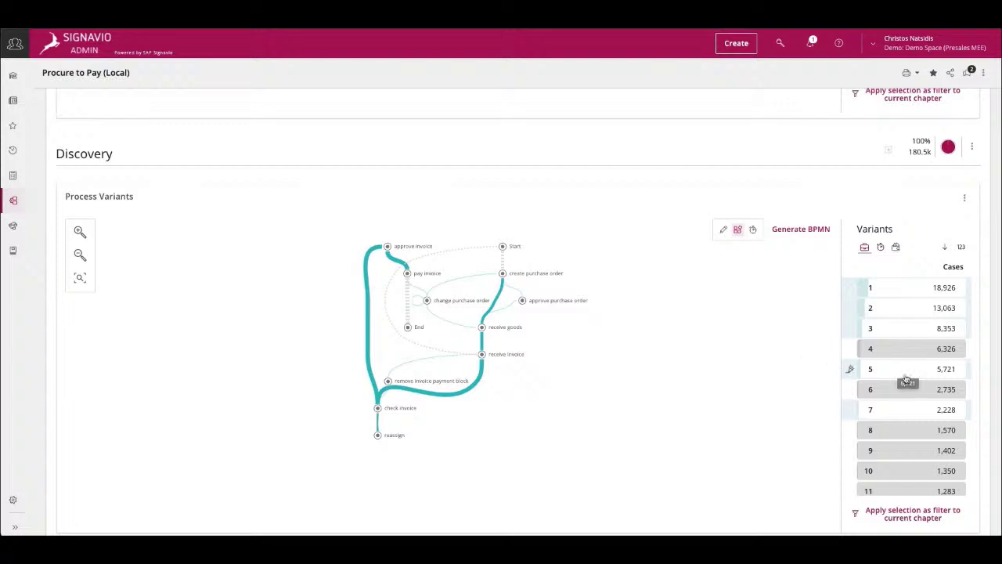
Isolate variant 5's path in the Process Variants diagram, and restore the view of all selected variants
{"action": "left_click", "coordinate": [850, 372]}
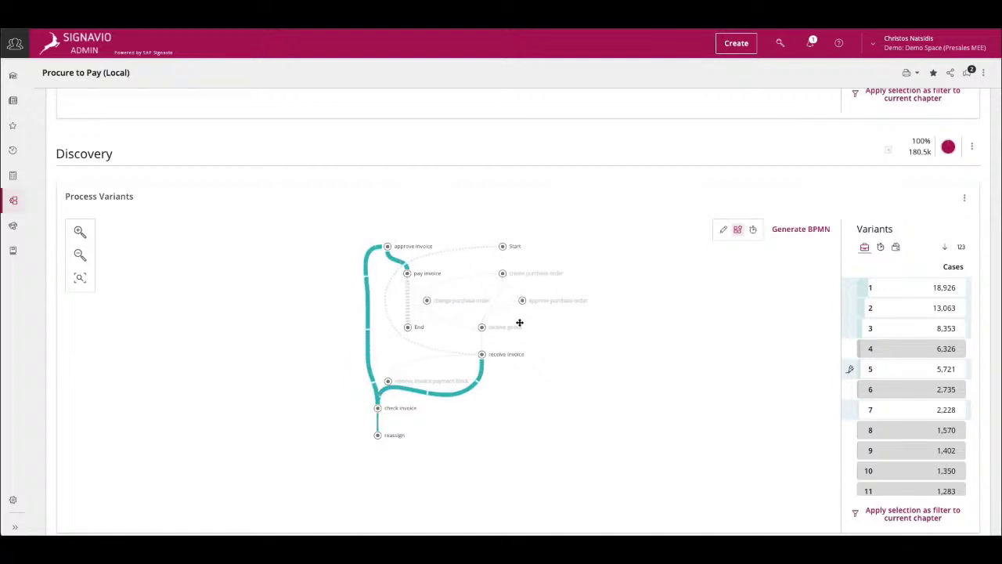
{"action": "left_click", "coordinate": [850, 371]}
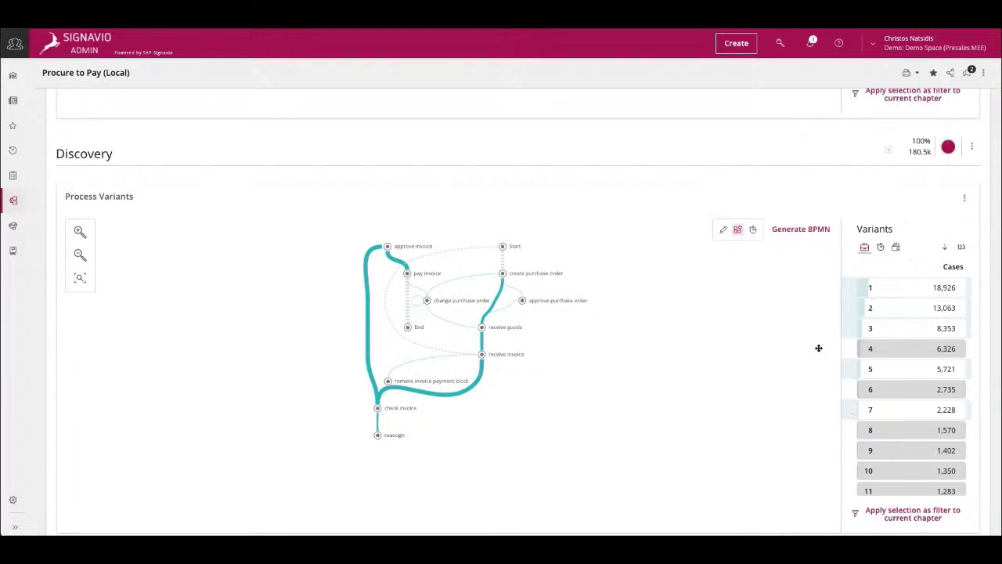
Generate a BPMN diagram from the selected process variants, accept the new default formats and review the whole generated flow
{"action": "left_click", "coordinate": [801, 230]}
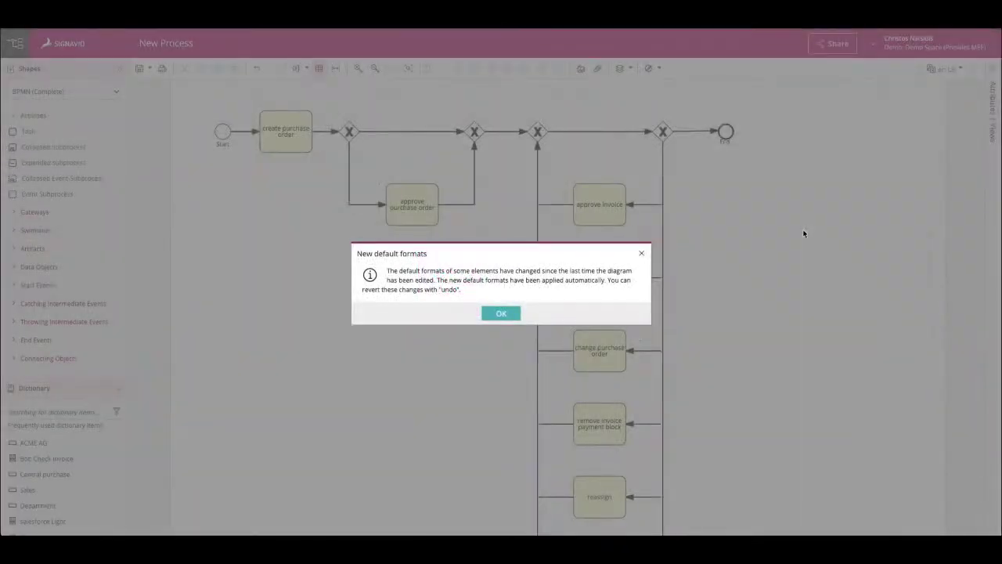
{"action": "key", "text": "Return"}
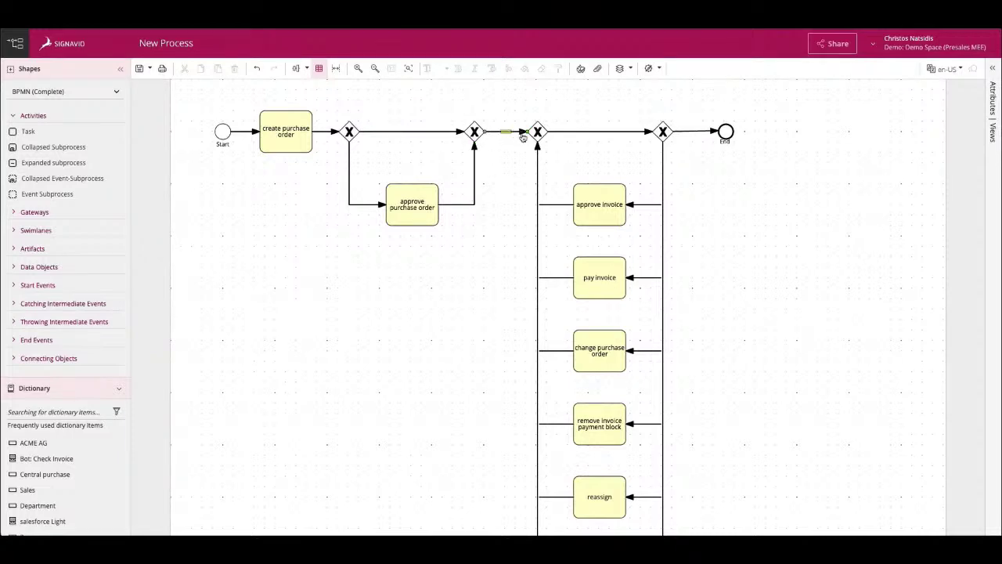
{"action": "scroll", "coordinate": [598, 234], "scroll_direction": "down", "scroll_amount": 2}
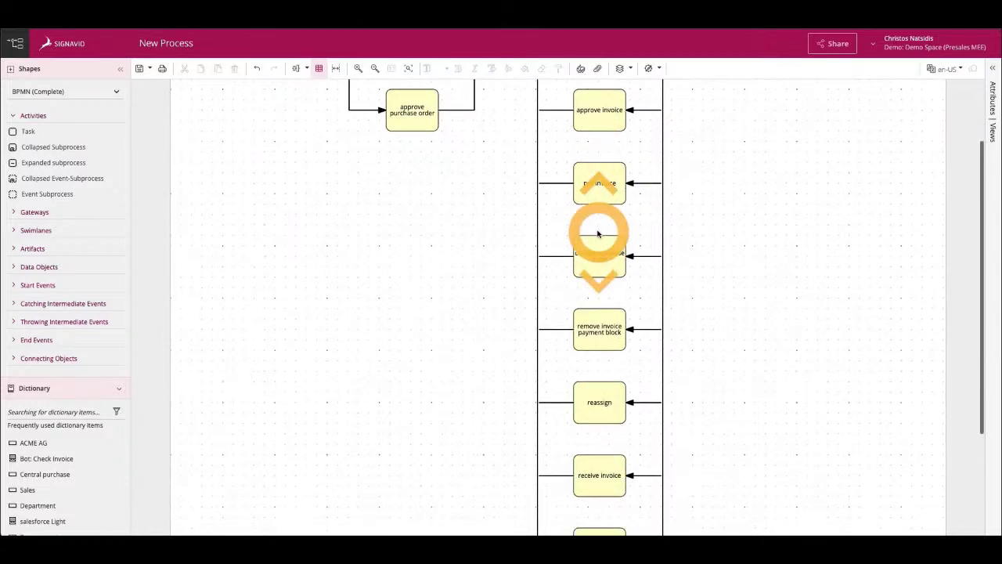
{"action": "scroll", "coordinate": [597, 234], "scroll_direction": "down", "scroll_amount": 2}
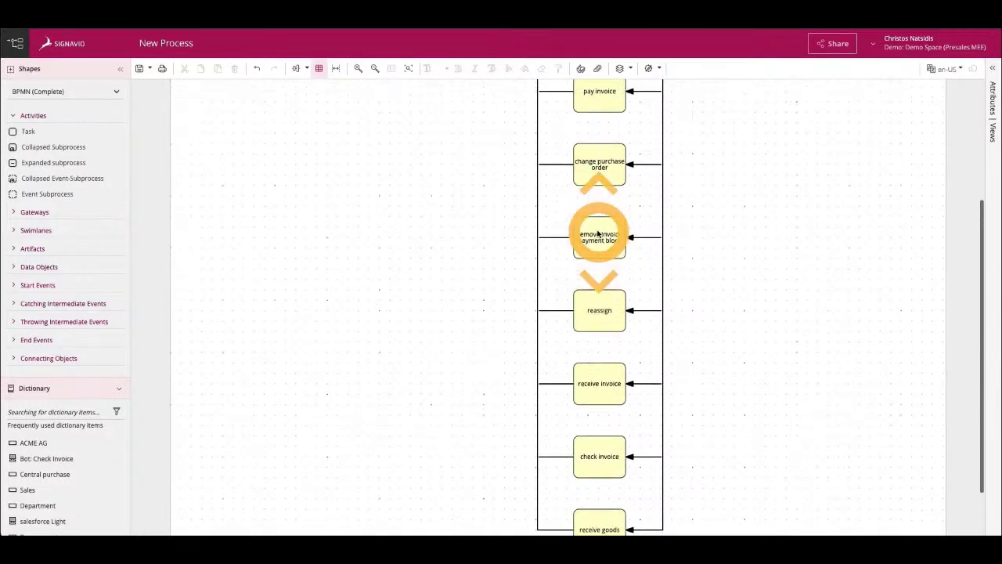
{"action": "scroll", "coordinate": [598, 233], "scroll_direction": "up", "scroll_amount": 4}
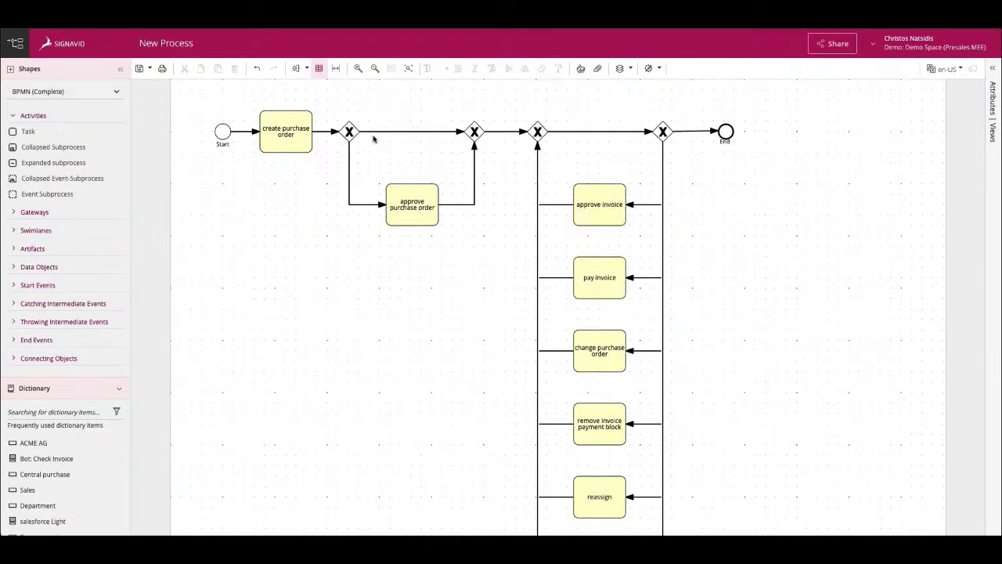
Add horizontal and vertical space after the first gateway, shifting the approve purchase order branch and the following elements away
{"action": "left_click", "coordinate": [336, 69]}
{"action": "left_click_drag", "start_coordinate": [374, 155], "coordinate": [459, 226]}
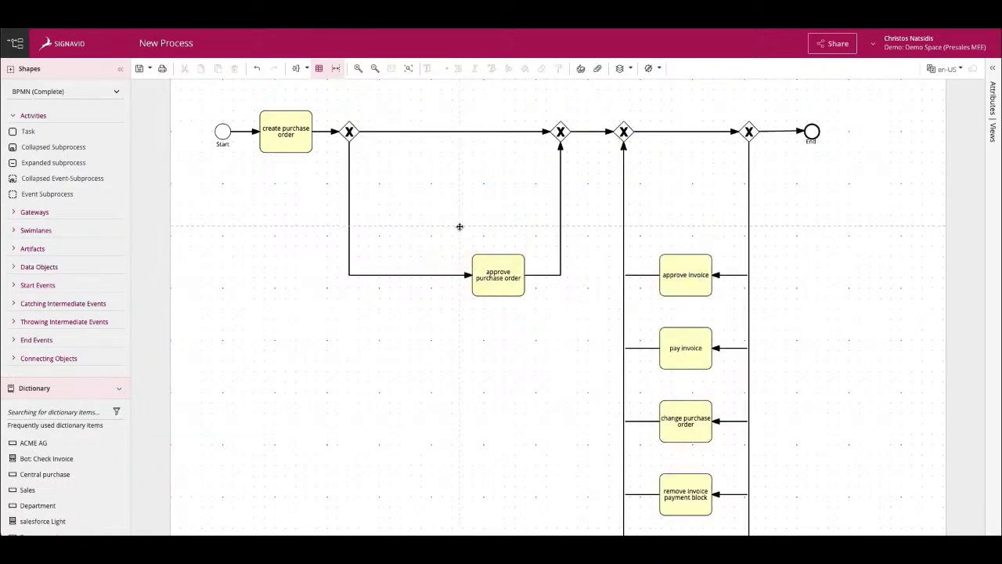
{"action": "key", "text": "Escape"}
Add a task named "manual task" directly after the first gateway on the straight path
{"action": "left_click", "coordinate": [350, 130]}
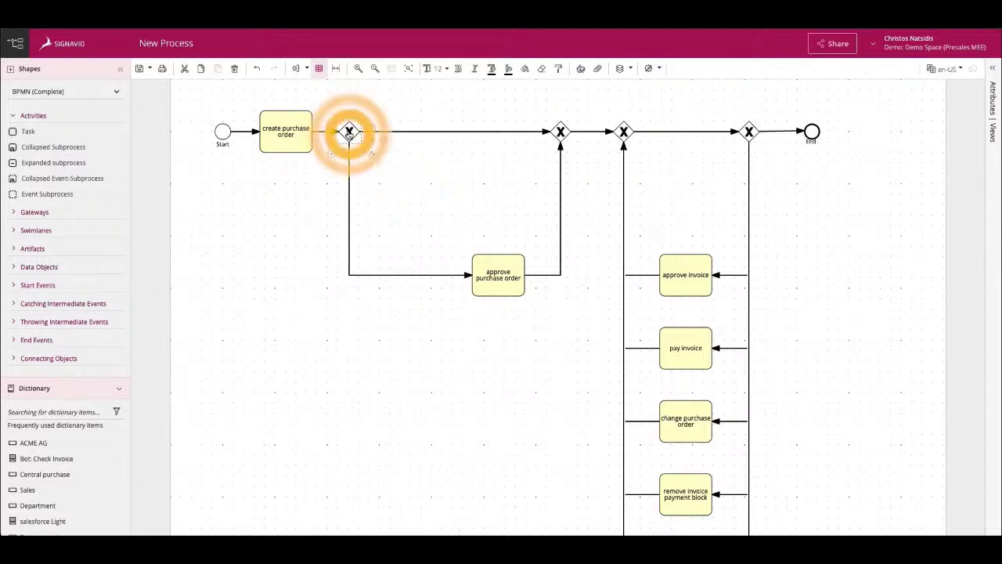
{"action": "left_click", "coordinate": [372, 128]}
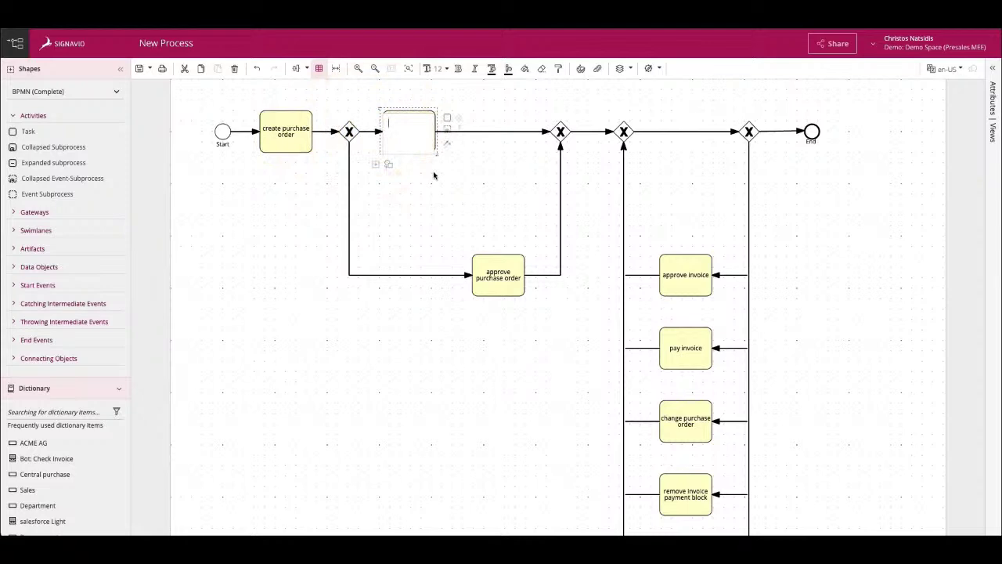
{"action": "type", "text": "manual task"}
{"action": "left_click", "coordinate": [510, 196]}
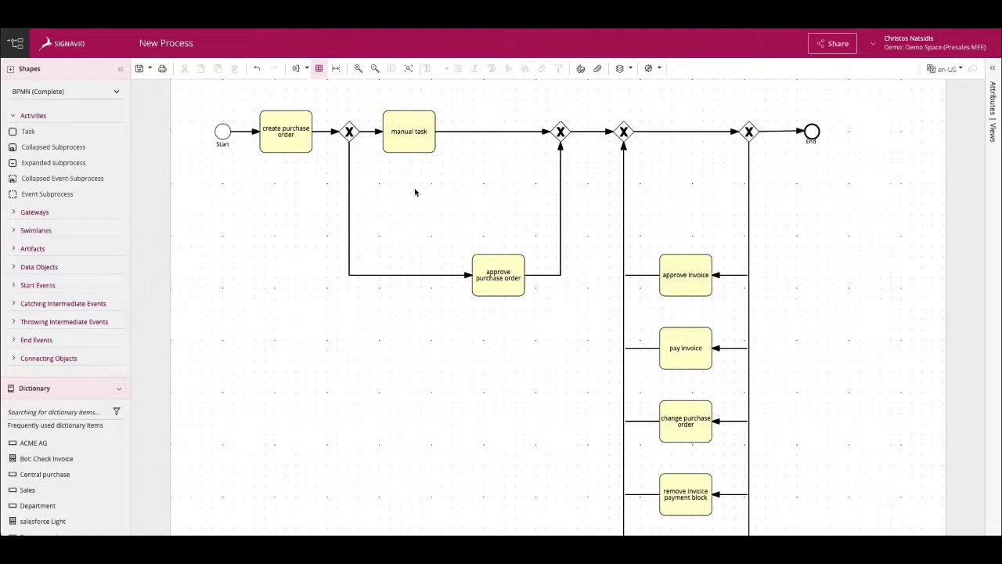
Remove the excess horizontal and vertical space around the manual task to make the diagram compact again
{"action": "left_click", "coordinate": [411, 146]}
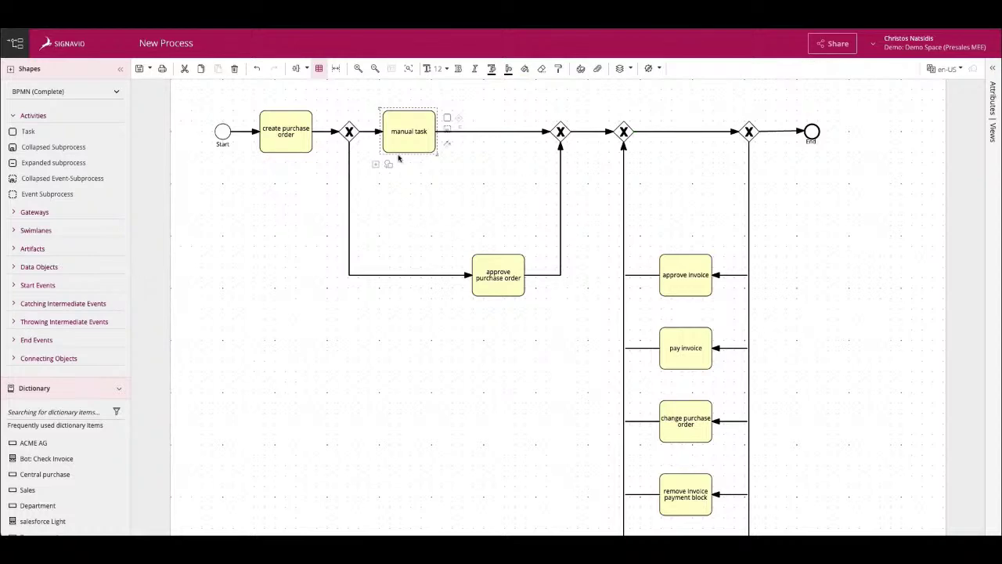
{"action": "left_click", "coordinate": [336, 68]}
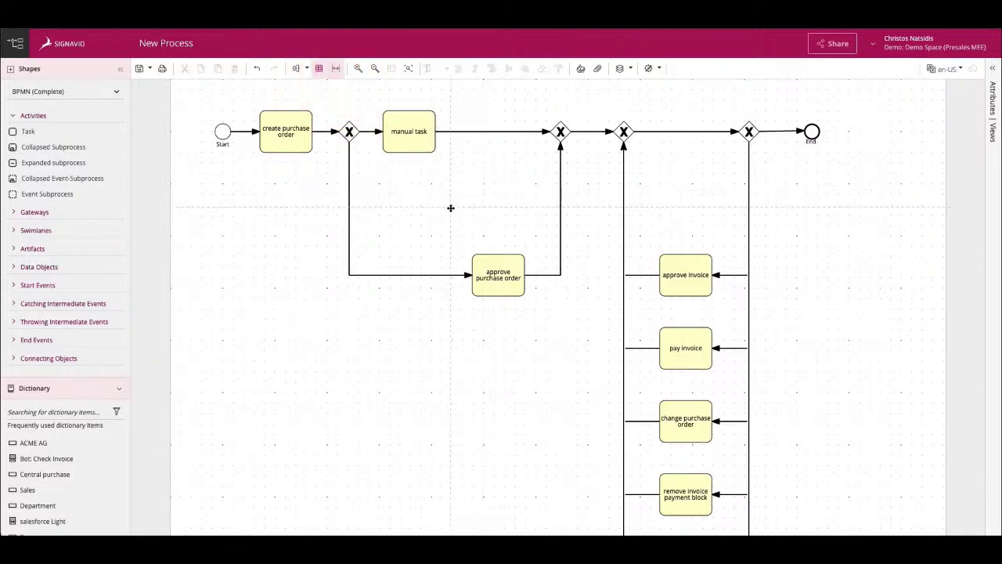
{"action": "left_click_drag", "start_coordinate": [451, 207], "coordinate": [410, 177]}
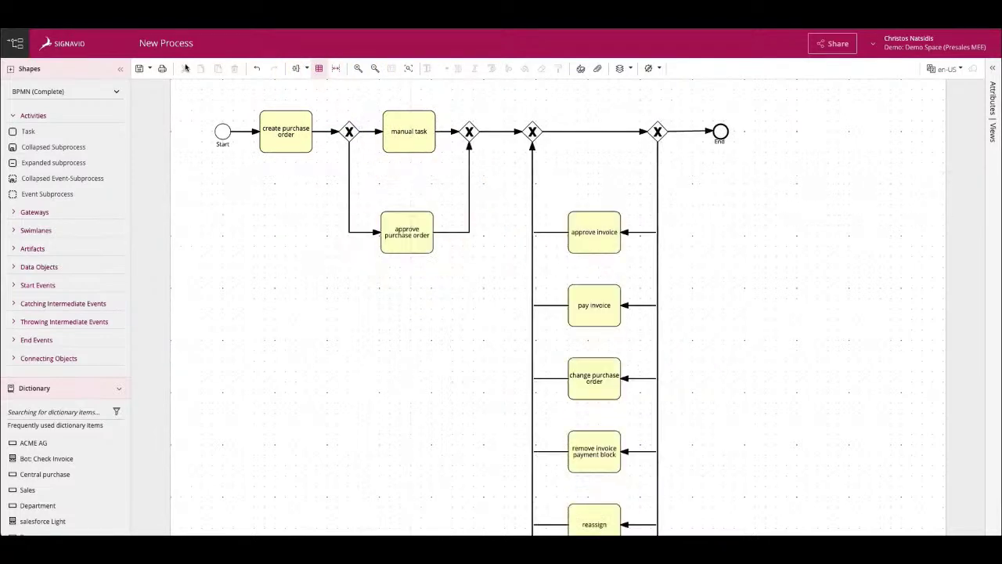
Save the diagram as New Process in Shared documents
{"action": "left_click", "coordinate": [140, 69]}
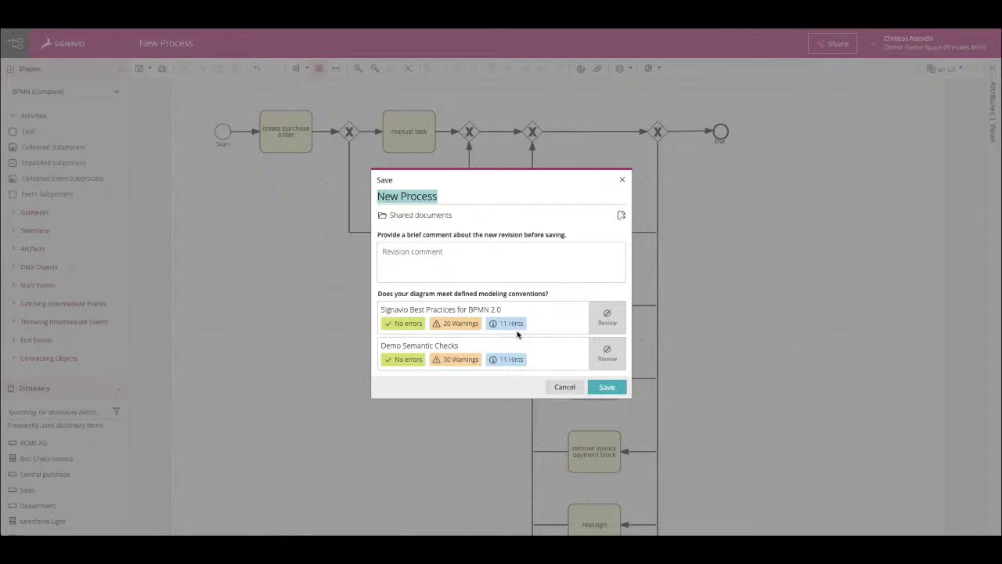
{"action": "left_click", "coordinate": [604, 387]}
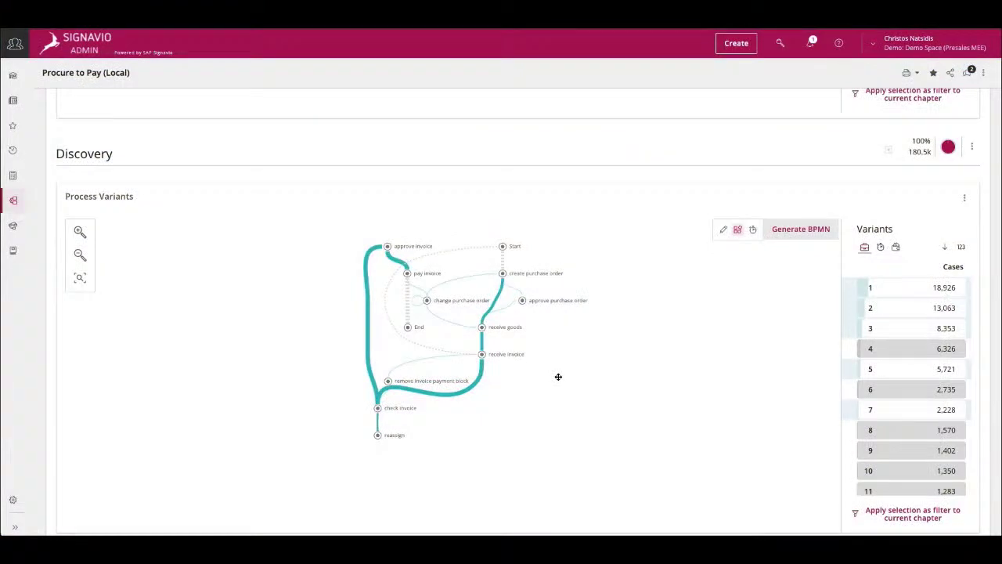
Open the Findings chapter of the Procure to Pay Process Performance investigation
{"action": "scroll", "coordinate": [558, 377], "scroll_direction": "down", "scroll_amount": 5}
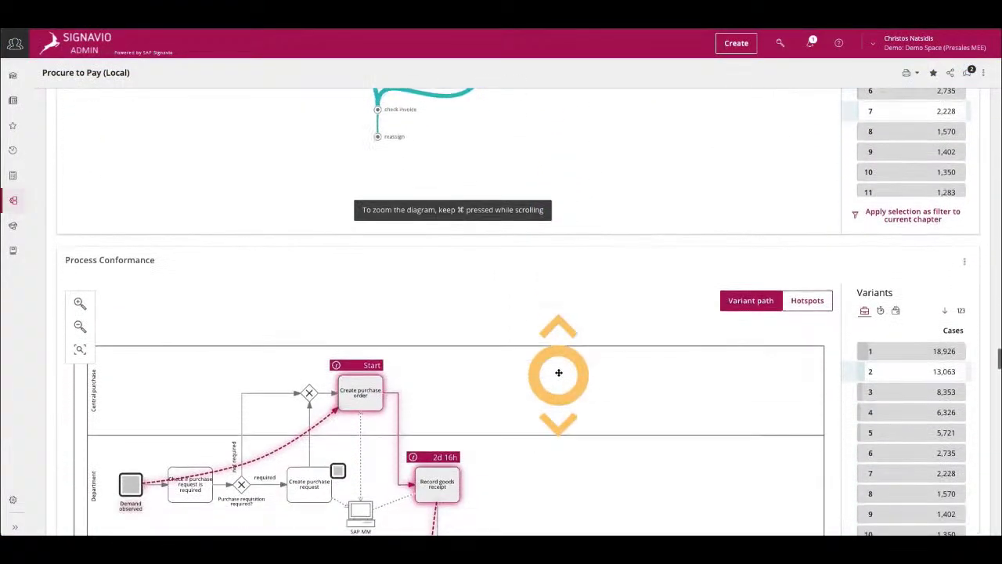
{"action": "scroll", "coordinate": [558, 373], "scroll_direction": "down", "scroll_amount": 5}
{"action": "scroll", "coordinate": [558, 368], "scroll_direction": "down", "scroll_amount": 1}
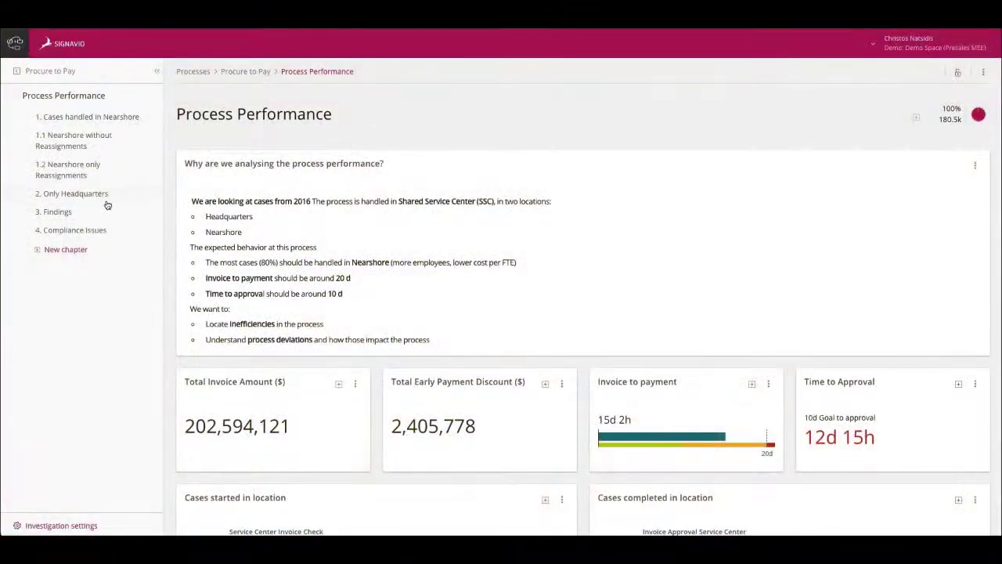
{"action": "left_click", "coordinate": [96, 212]}
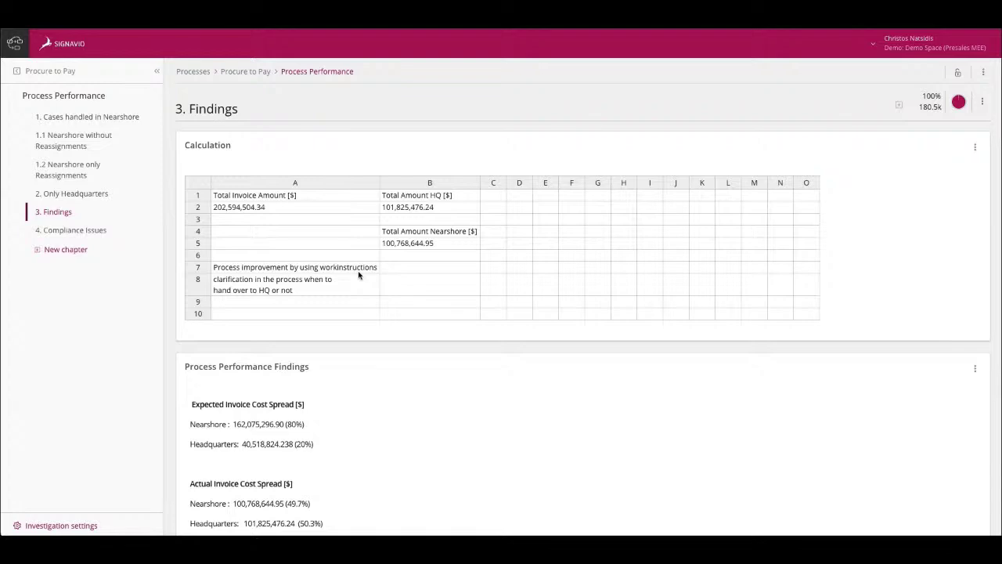
Read the expected and actual invoice cost spread, the process performance findings and the Compliance Issues notes
{"action": "scroll", "coordinate": [371, 339], "scroll_direction": "down", "scroll_amount": 2}
{"action": "scroll", "coordinate": [371, 339], "scroll_direction": "down", "scroll_amount": 2}
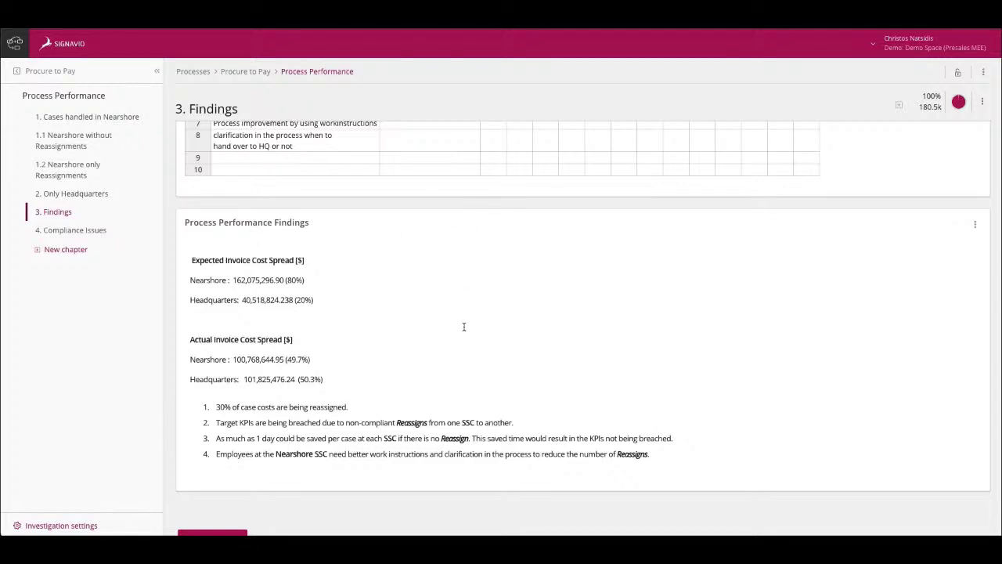
{"action": "scroll", "coordinate": [467, 369], "scroll_direction": "down", "scroll_amount": 3}
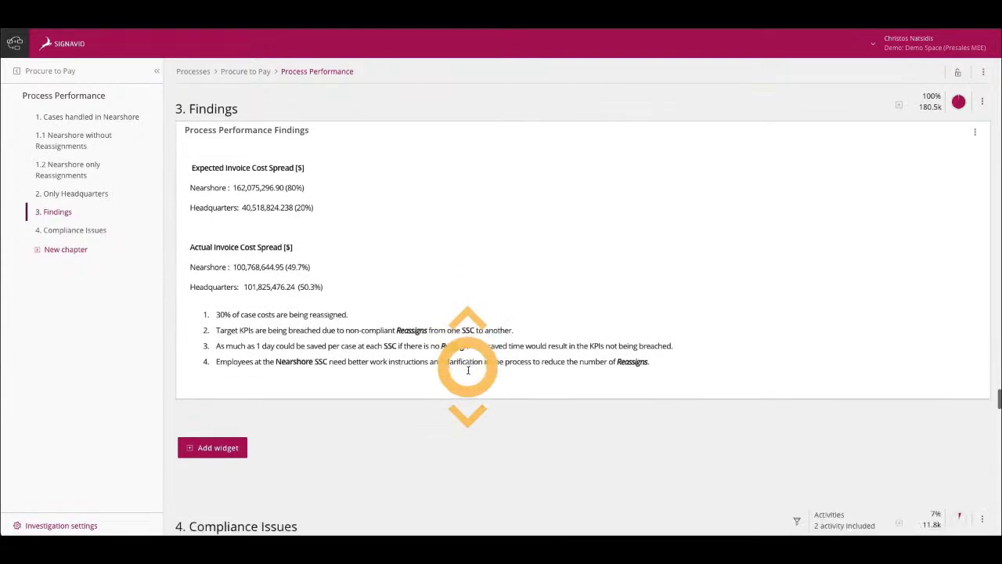
{"action": "scroll", "coordinate": [467, 368], "scroll_direction": "down", "scroll_amount": 5}
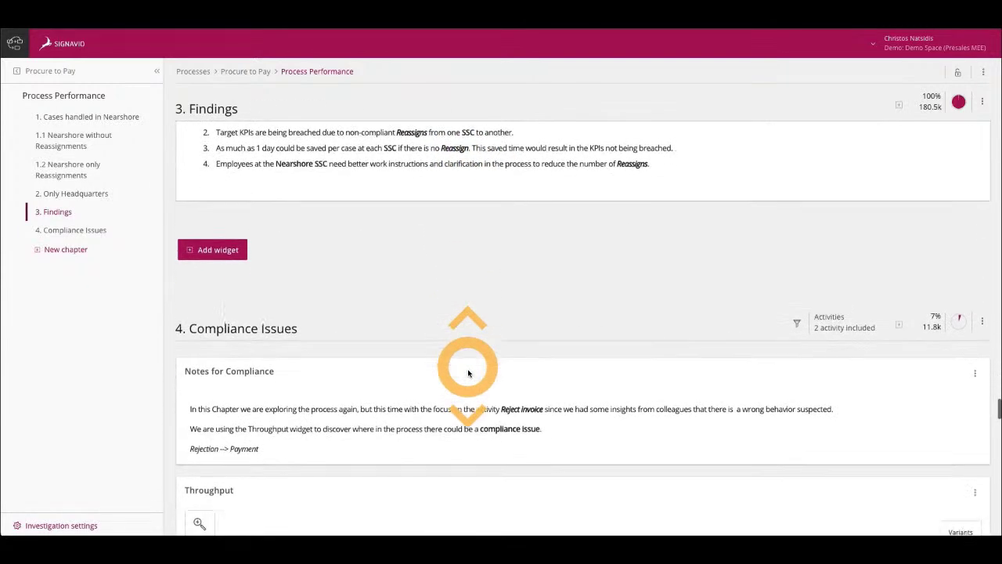
Examine the process flow between the purchase order and invoice activities in the Throughput widget of the Compliance Issues chapter
{"action": "scroll", "coordinate": [468, 373], "scroll_direction": "down", "scroll_amount": 3}
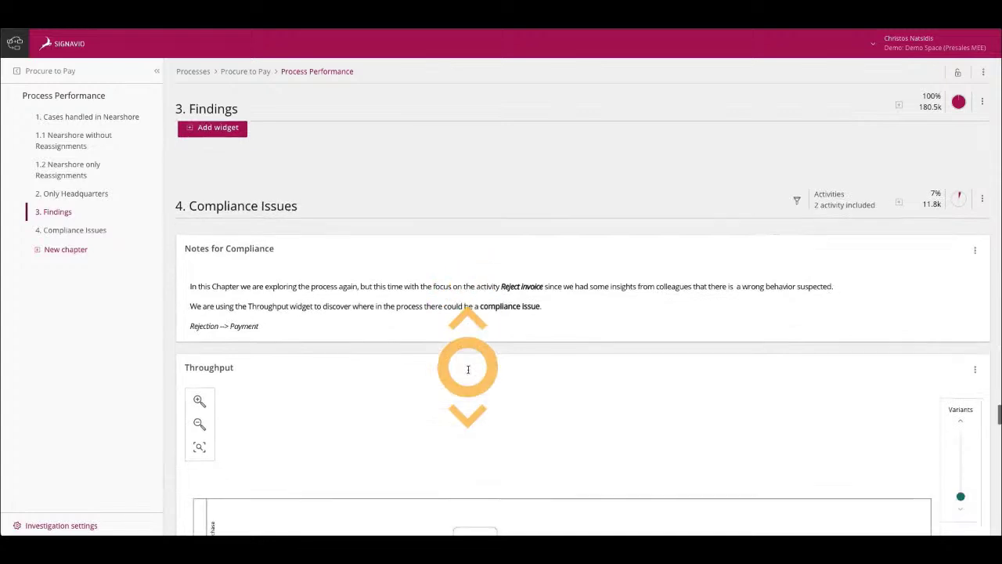
{"action": "scroll", "coordinate": [469, 370], "scroll_direction": "down", "scroll_amount": 1}
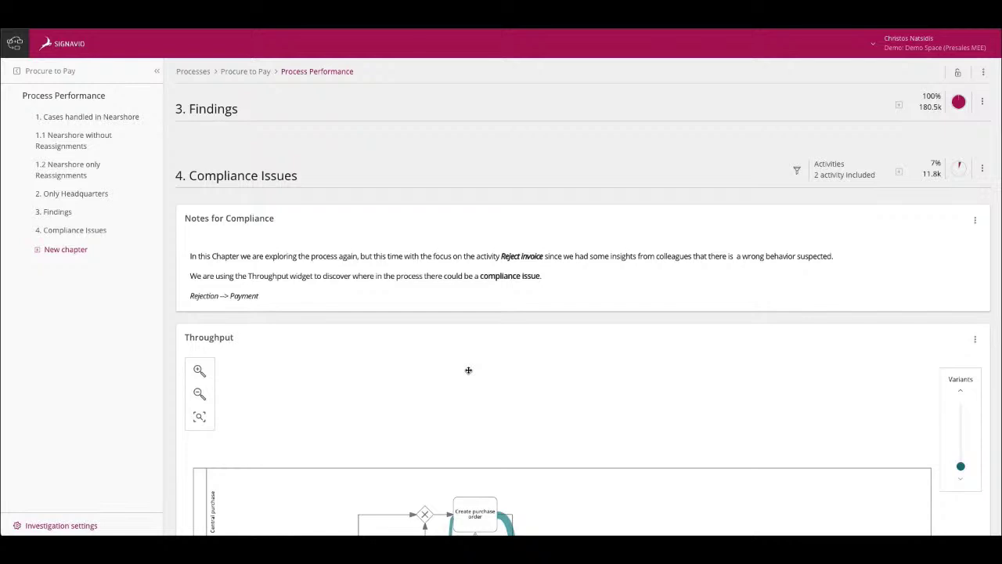
{"action": "scroll", "coordinate": [468, 370], "scroll_direction": "down", "scroll_amount": 5}
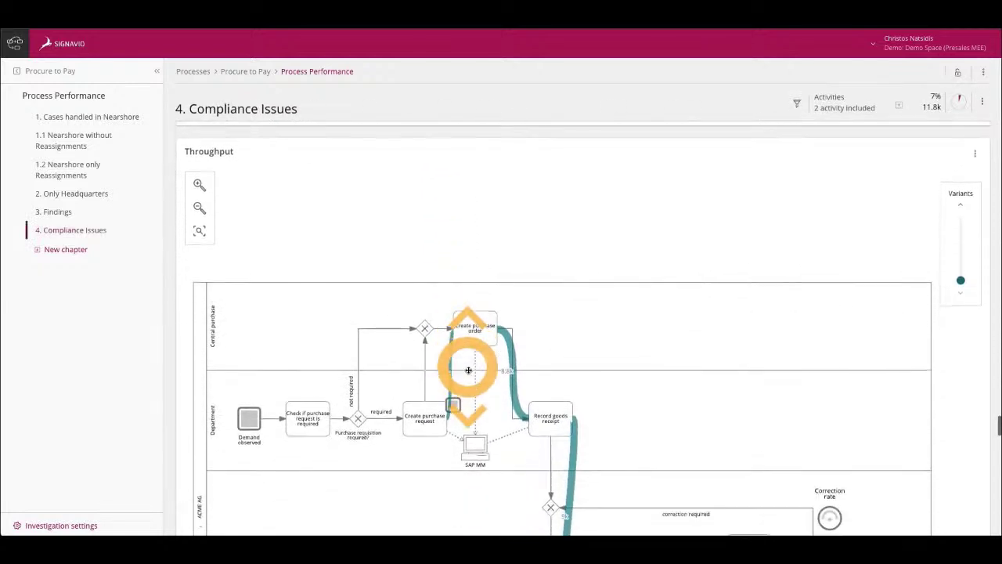
{"action": "scroll", "coordinate": [468, 370], "scroll_direction": "down", "scroll_amount": 1}
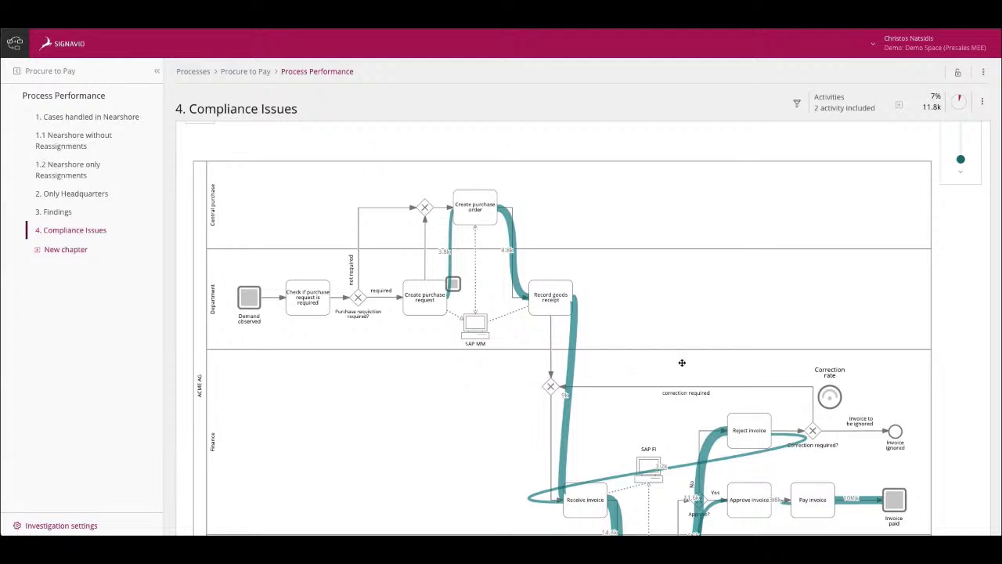
{"action": "scroll", "coordinate": [644, 322], "scroll_direction": "down", "scroll_amount": 1}
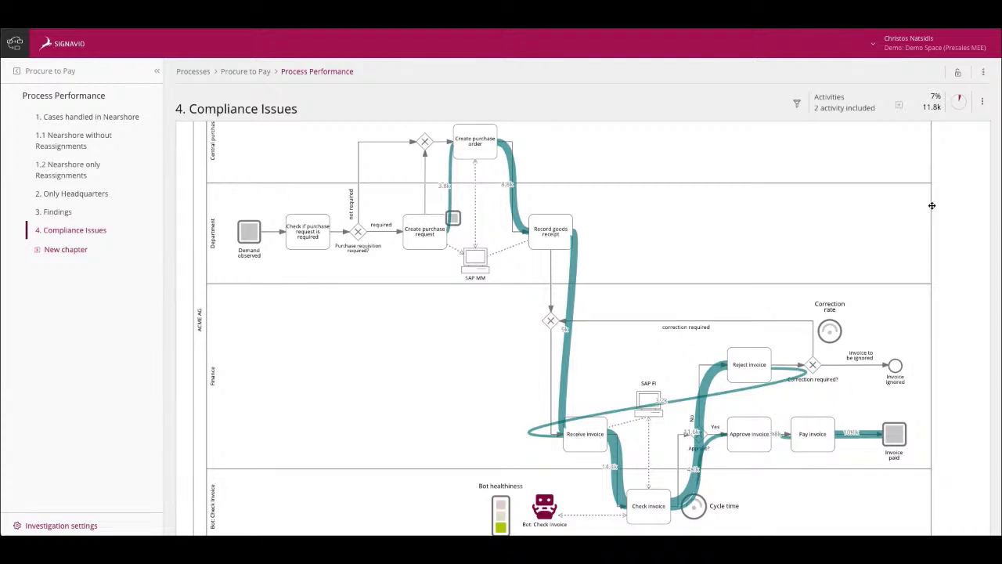
Raise the Throughput widget's variant level by one and examine the flows around Reject invoice and Pay invoice
{"action": "scroll", "coordinate": [936, 199], "scroll_direction": "up", "scroll_amount": 2}
{"action": "scroll", "coordinate": [936, 198], "scroll_direction": "up", "scroll_amount": 5}
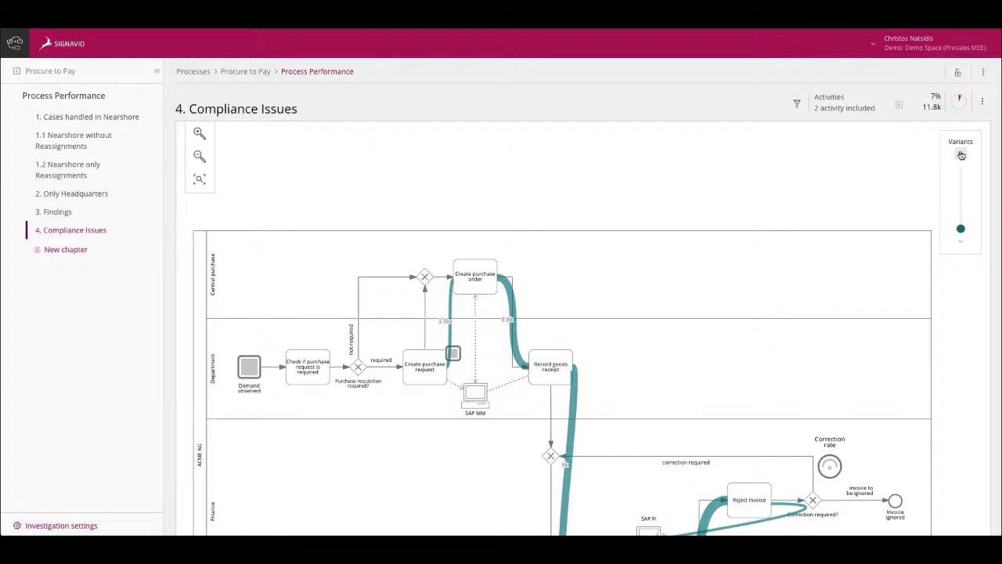
{"action": "left_click", "coordinate": [961, 155]}
{"action": "scroll", "coordinate": [848, 317], "scroll_direction": "down", "scroll_amount": 4}
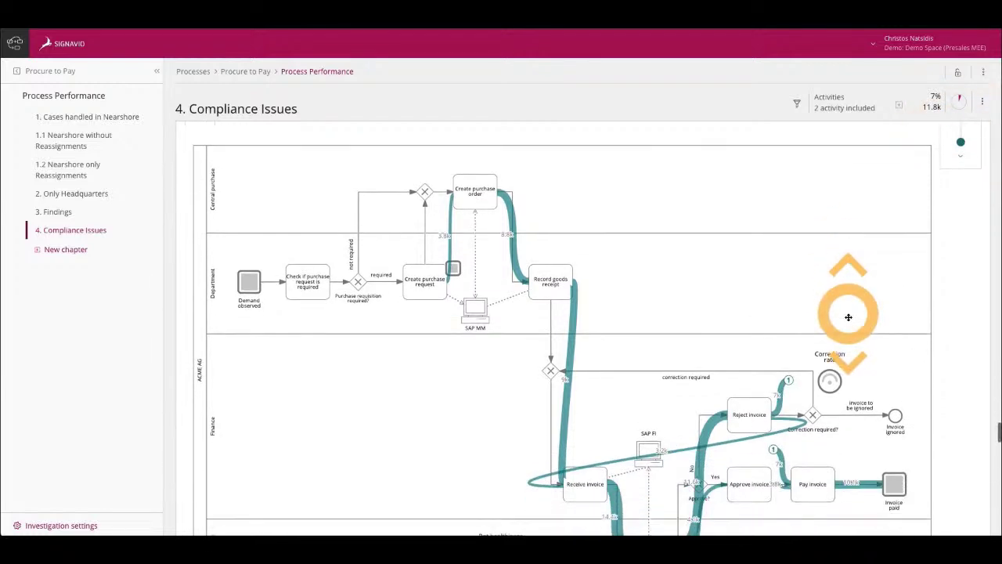
{"action": "scroll", "coordinate": [848, 317], "scroll_direction": "down", "scroll_amount": 2}
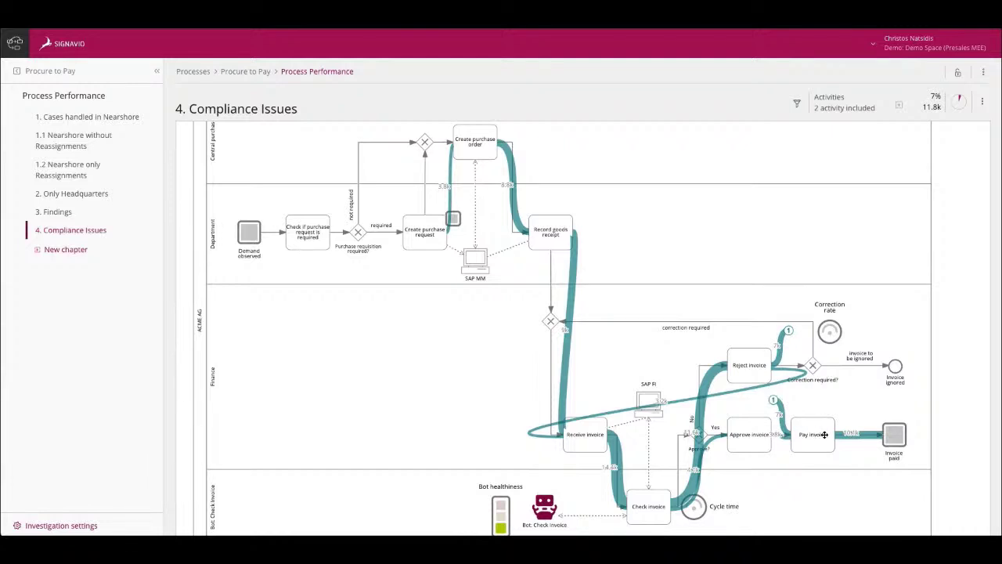
Compare the losses due to compliance for HQ and Nearshore with the loss to compliance issues by country
{"action": "scroll", "coordinate": [824, 433], "scroll_direction": "down", "scroll_amount": 5}
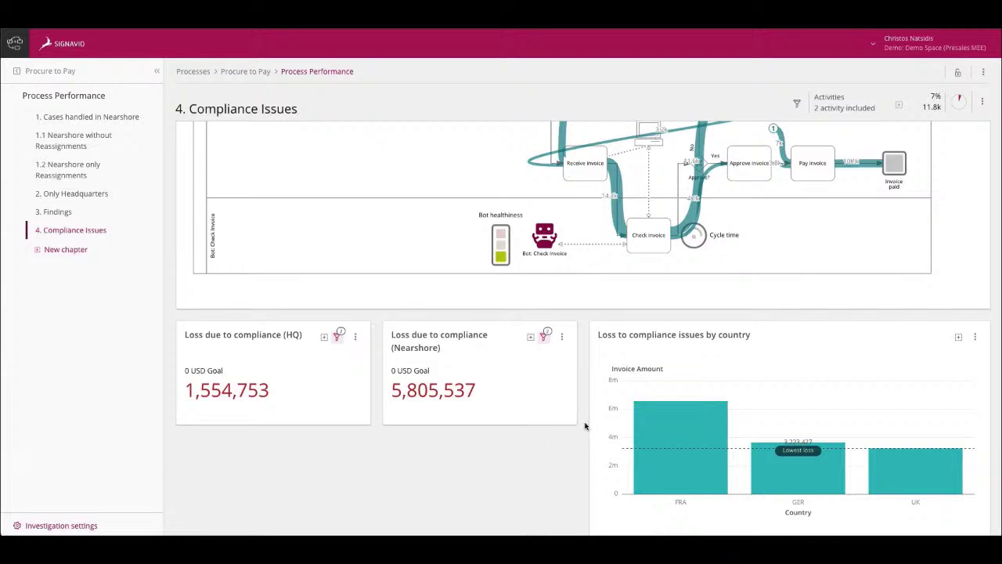
{"action": "mouse_move", "coordinate": [640, 454]}
{"action": "scroll", "coordinate": [642, 511], "scroll_direction": "down", "scroll_amount": 1}
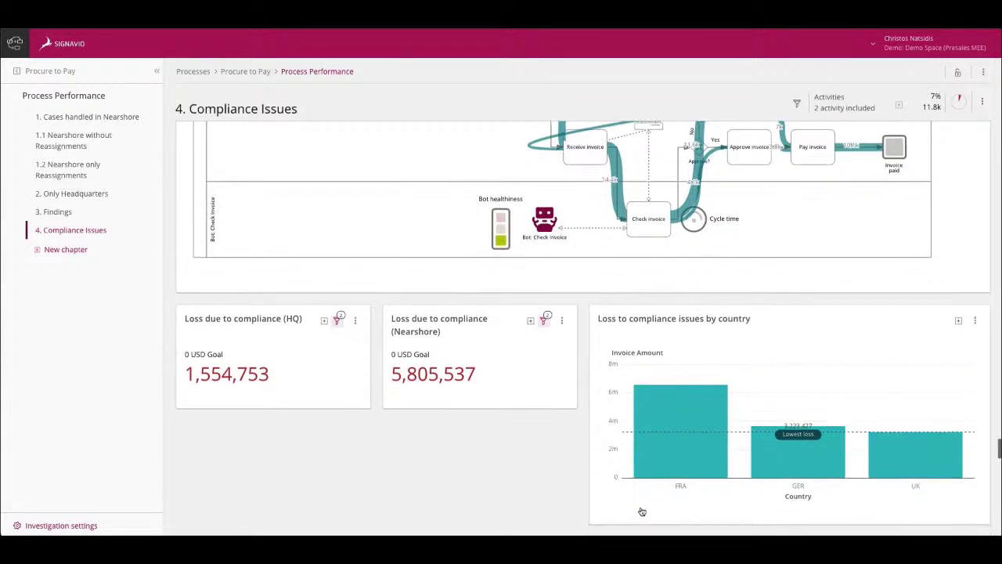
{"action": "scroll", "coordinate": [642, 511], "scroll_direction": "up", "scroll_amount": 1}
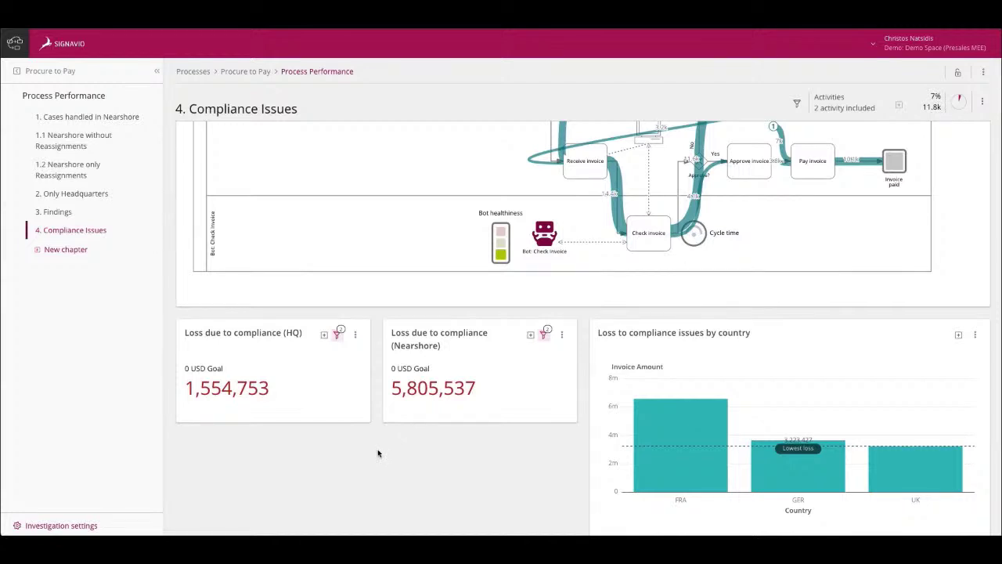
Examine the path of variant 2 through the Process Model widget, including the reassign and Reject invoice activities
{"action": "scroll", "coordinate": [377, 453], "scroll_direction": "down", "scroll_amount": 3}
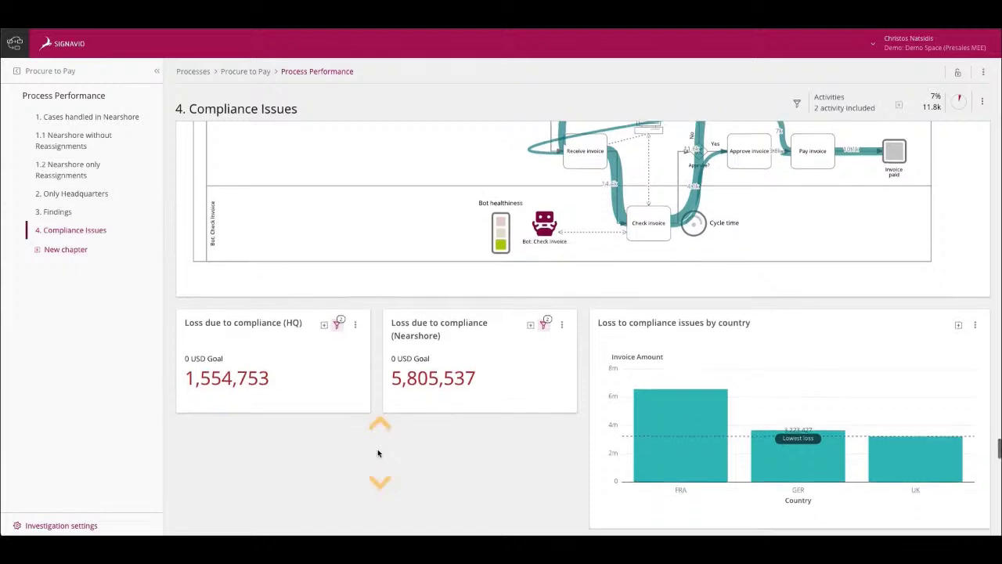
{"action": "scroll", "coordinate": [378, 452], "scroll_direction": "down", "scroll_amount": 3}
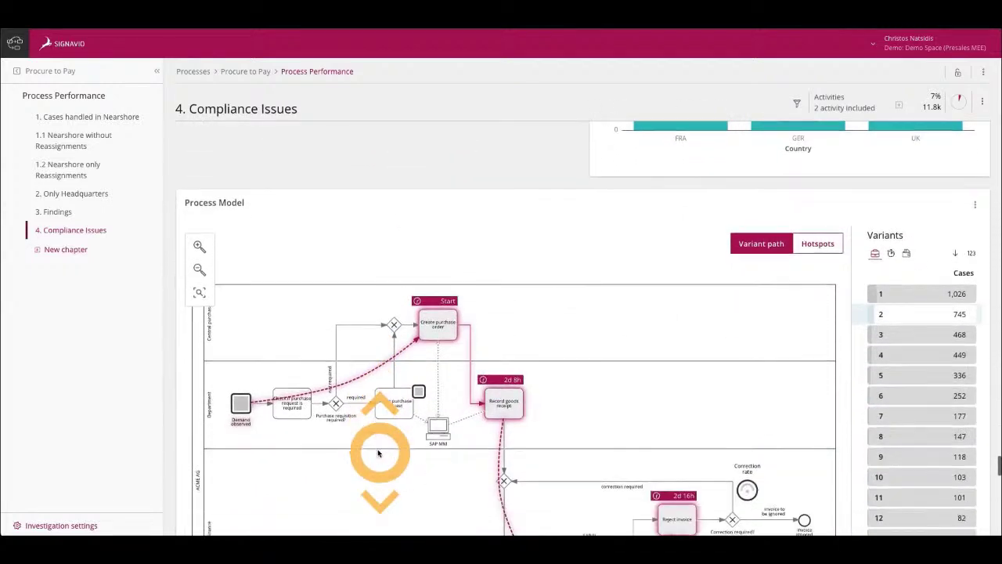
{"action": "scroll", "coordinate": [379, 450], "scroll_direction": "down", "scroll_amount": 3}
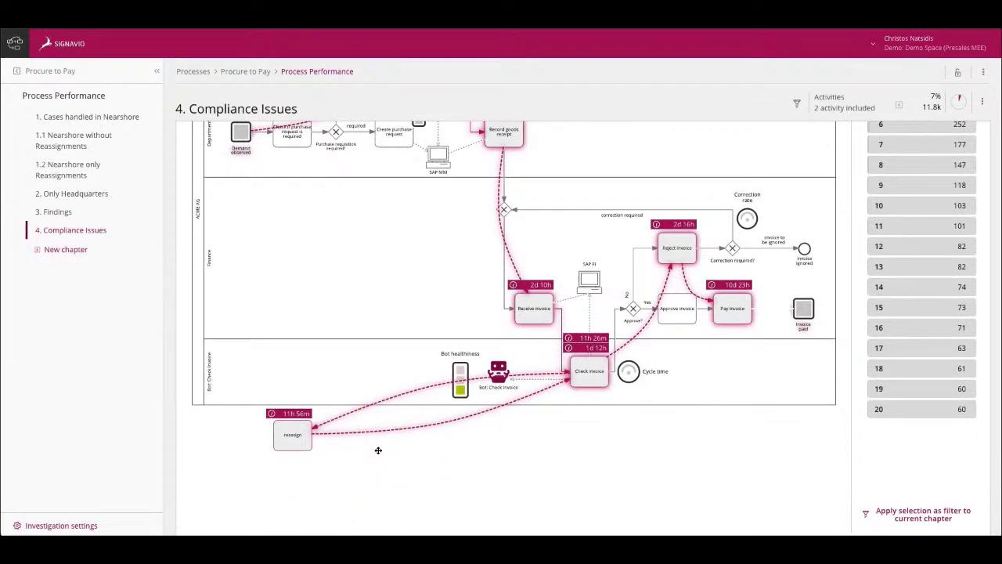
{"action": "scroll", "coordinate": [378, 450], "scroll_direction": "up", "scroll_amount": 3}
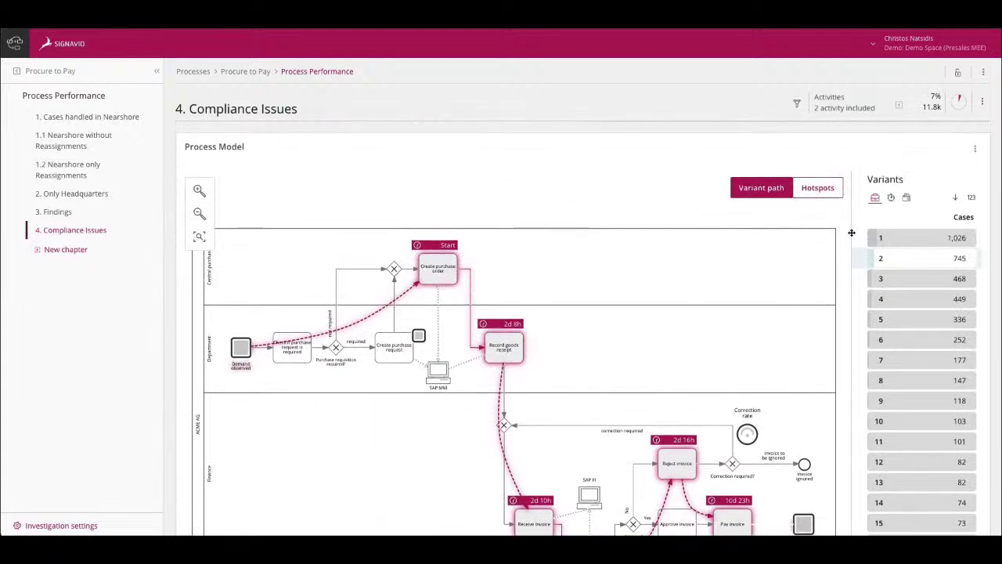
List the Process Model variants by the Cycle time duration attribute and examine the path of the first variant
{"action": "left_click", "coordinate": [890, 200]}
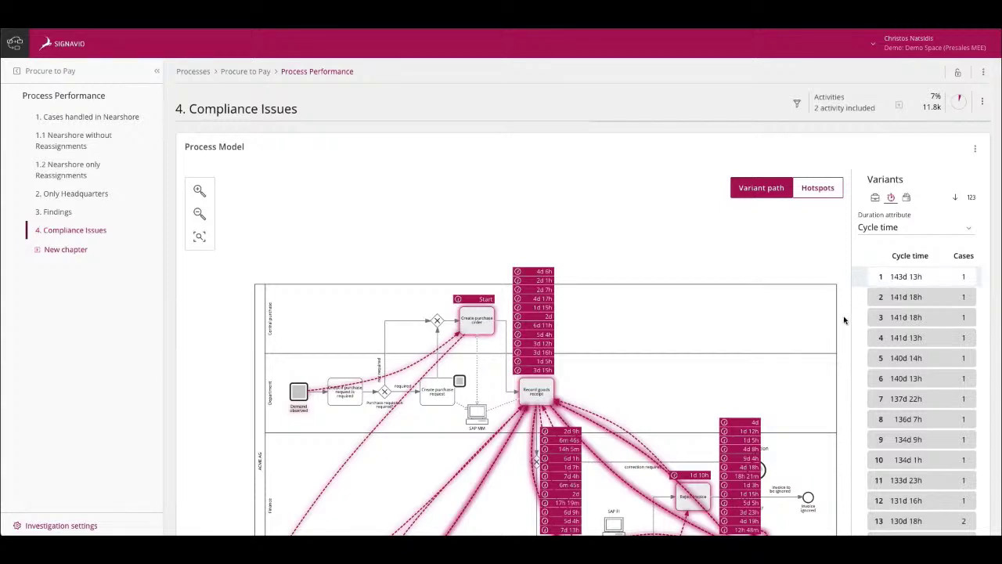
{"action": "scroll", "coordinate": [844, 320], "scroll_direction": "down", "scroll_amount": 3}
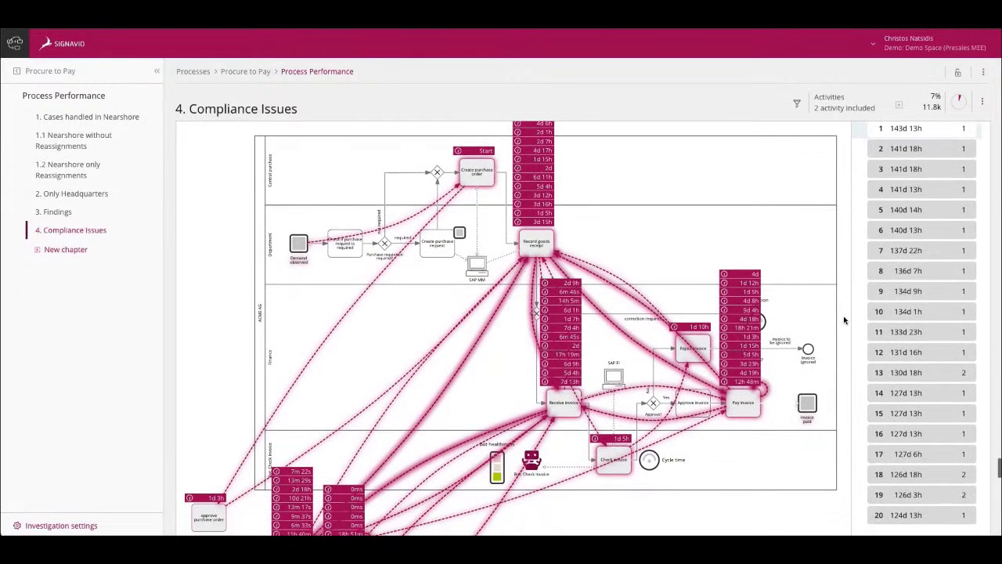
{"action": "scroll", "coordinate": [846, 313], "scroll_direction": "down", "scroll_amount": 3}
{"action": "scroll", "coordinate": [846, 305], "scroll_direction": "up", "scroll_amount": 3}
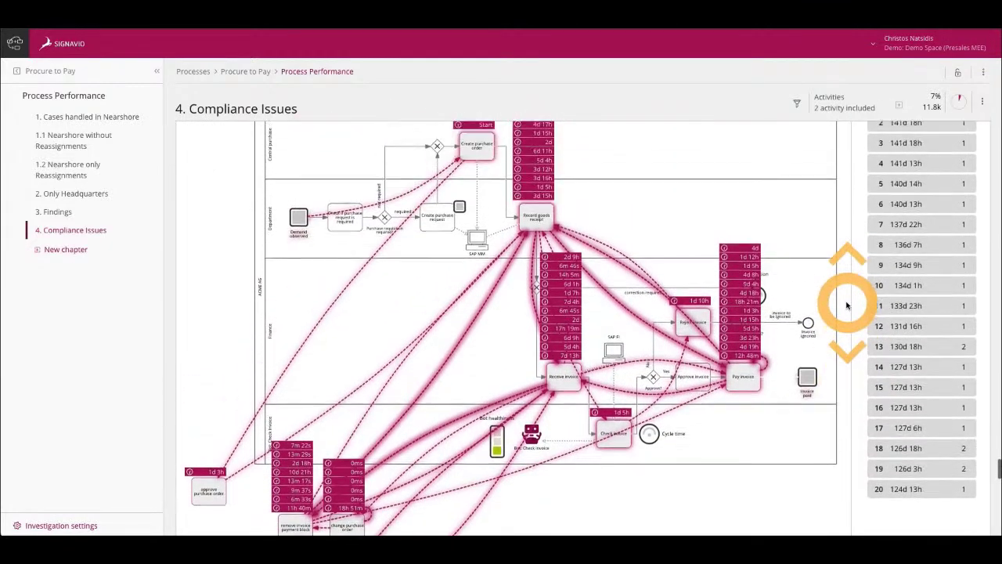
{"action": "scroll", "coordinate": [846, 305], "scroll_direction": "up", "scroll_amount": 2}
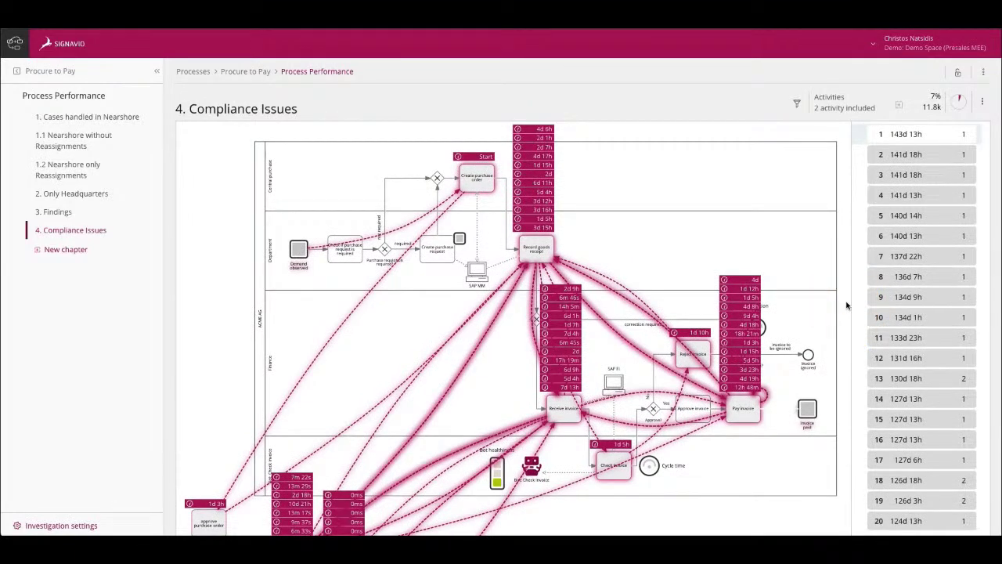
{"action": "scroll", "coordinate": [846, 305], "scroll_direction": "down", "scroll_amount": 2}
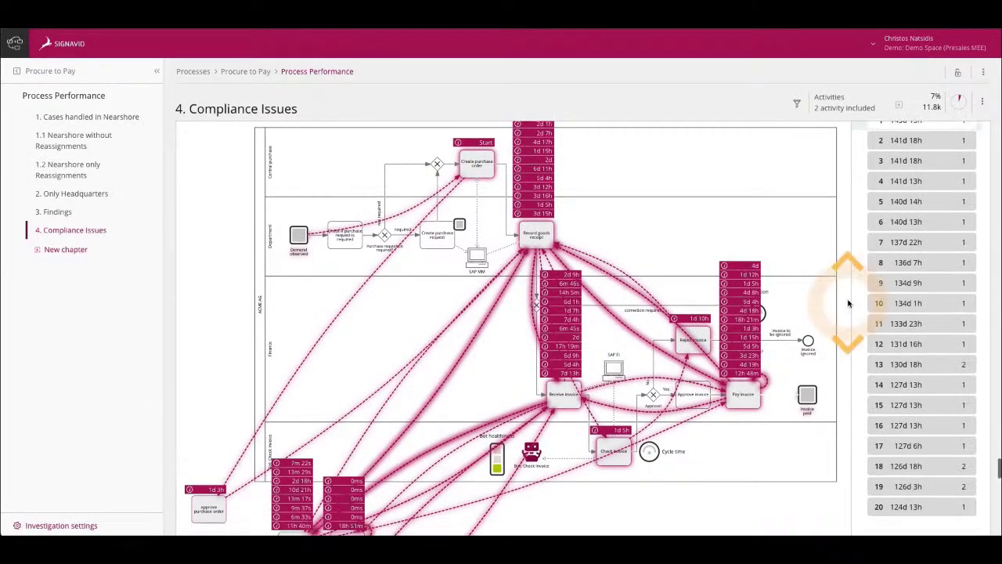
{"action": "scroll", "coordinate": [848, 304], "scroll_direction": "down", "scroll_amount": 8}
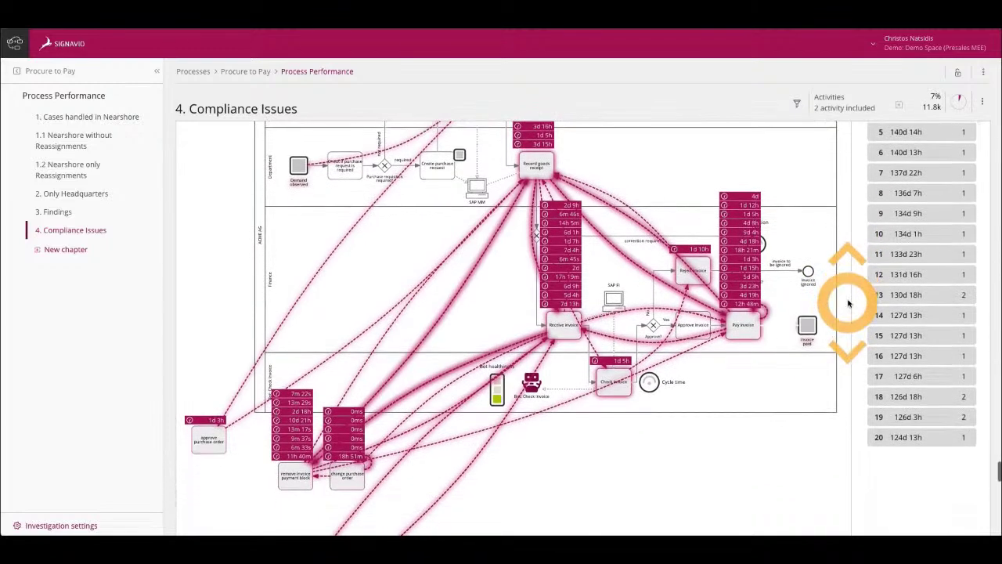
{"action": "scroll", "coordinate": [848, 303], "scroll_direction": "down", "scroll_amount": 5}
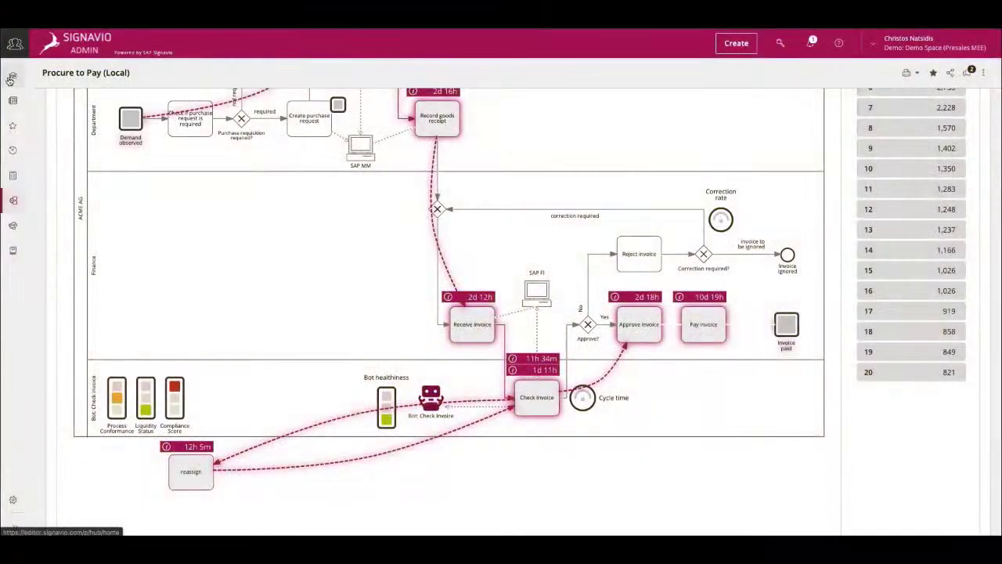
Go to the home page of the SAP Signavio Process Collaboration Hub
{"action": "left_click", "coordinate": [12, 75]}
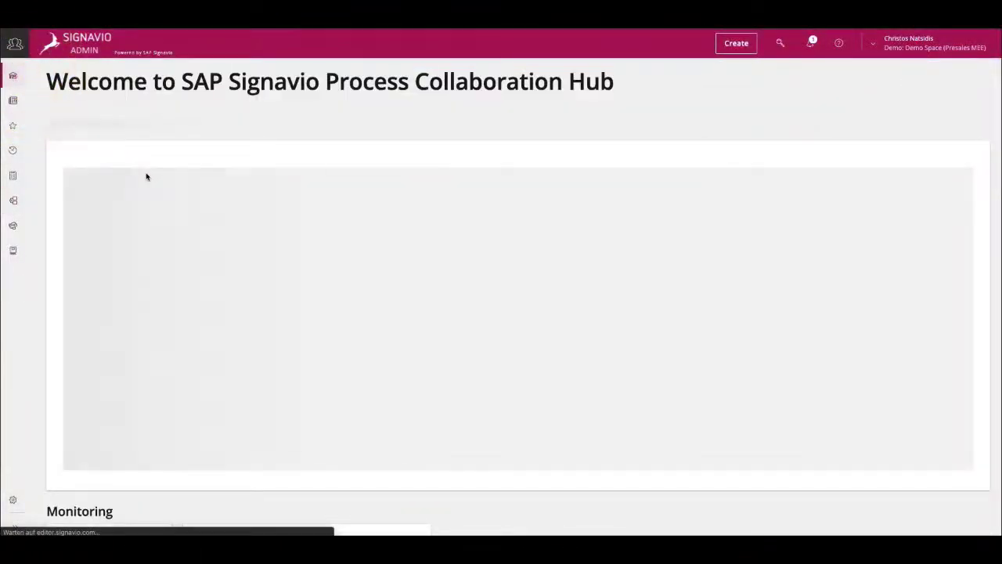